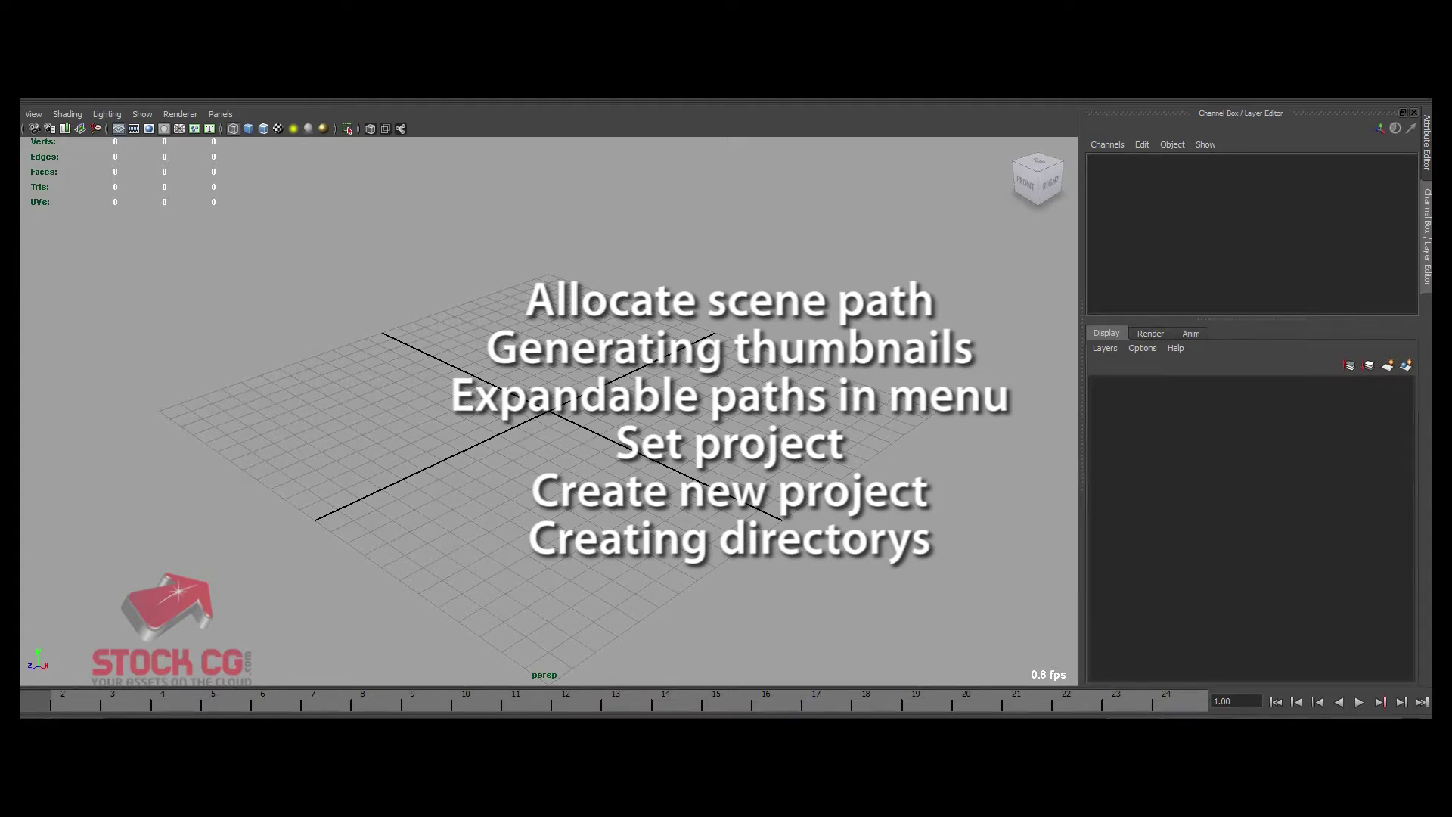
- Launch the StockCG tool and confirm scenes/ as the scene path relative to the teamfortress project
click(535, 99)
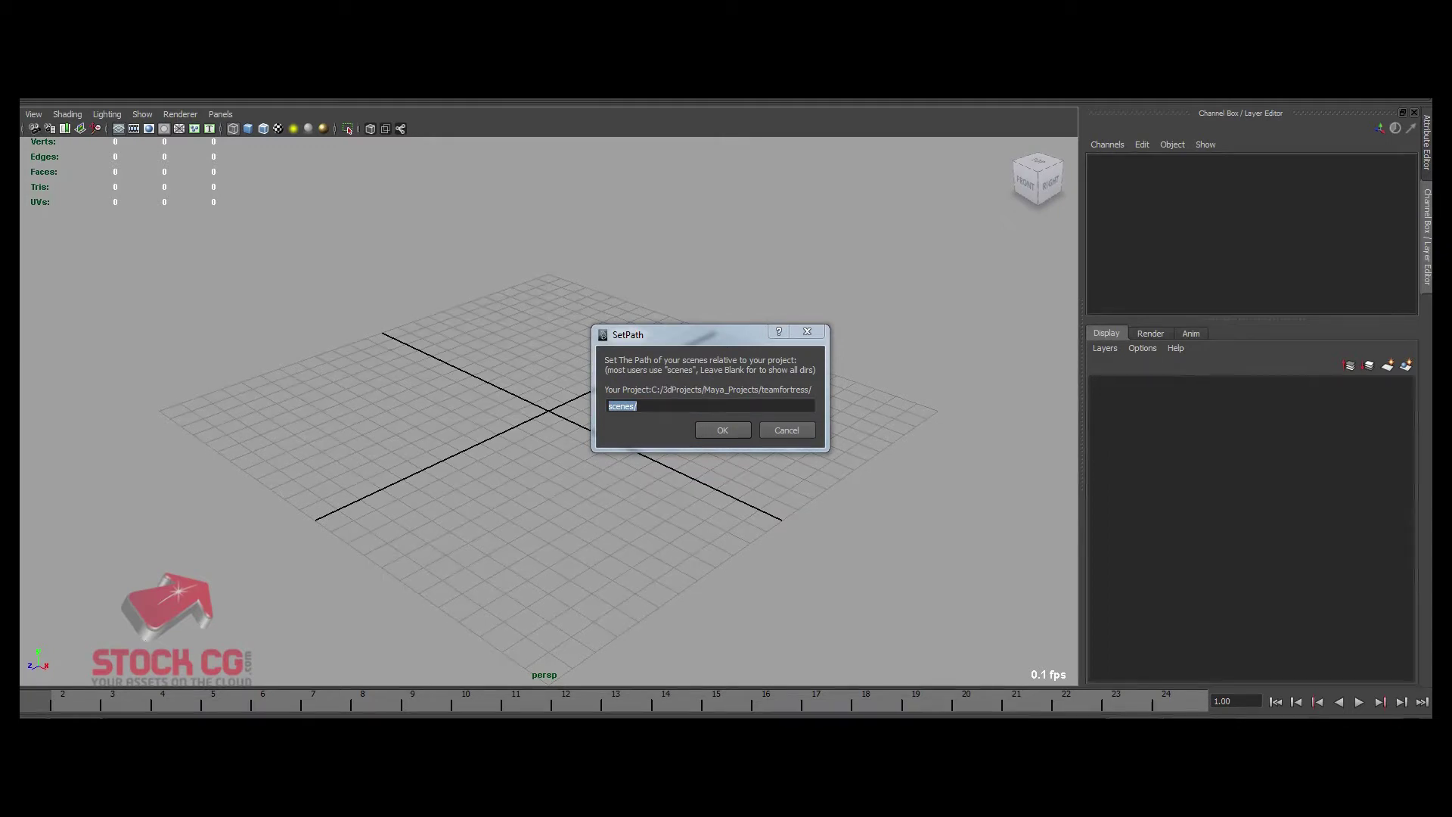
drag(648, 406, 606, 406)
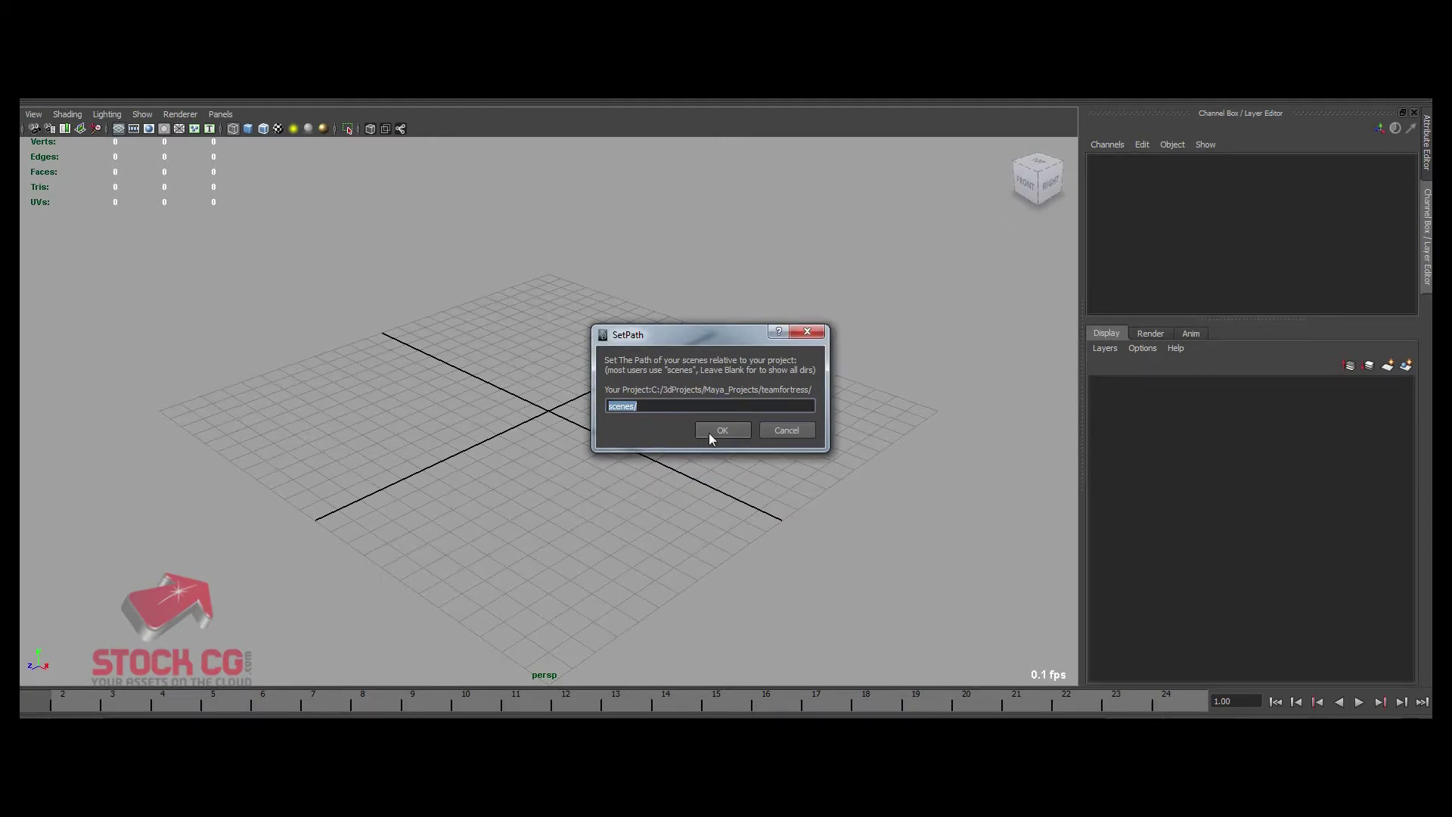
click(725, 428)
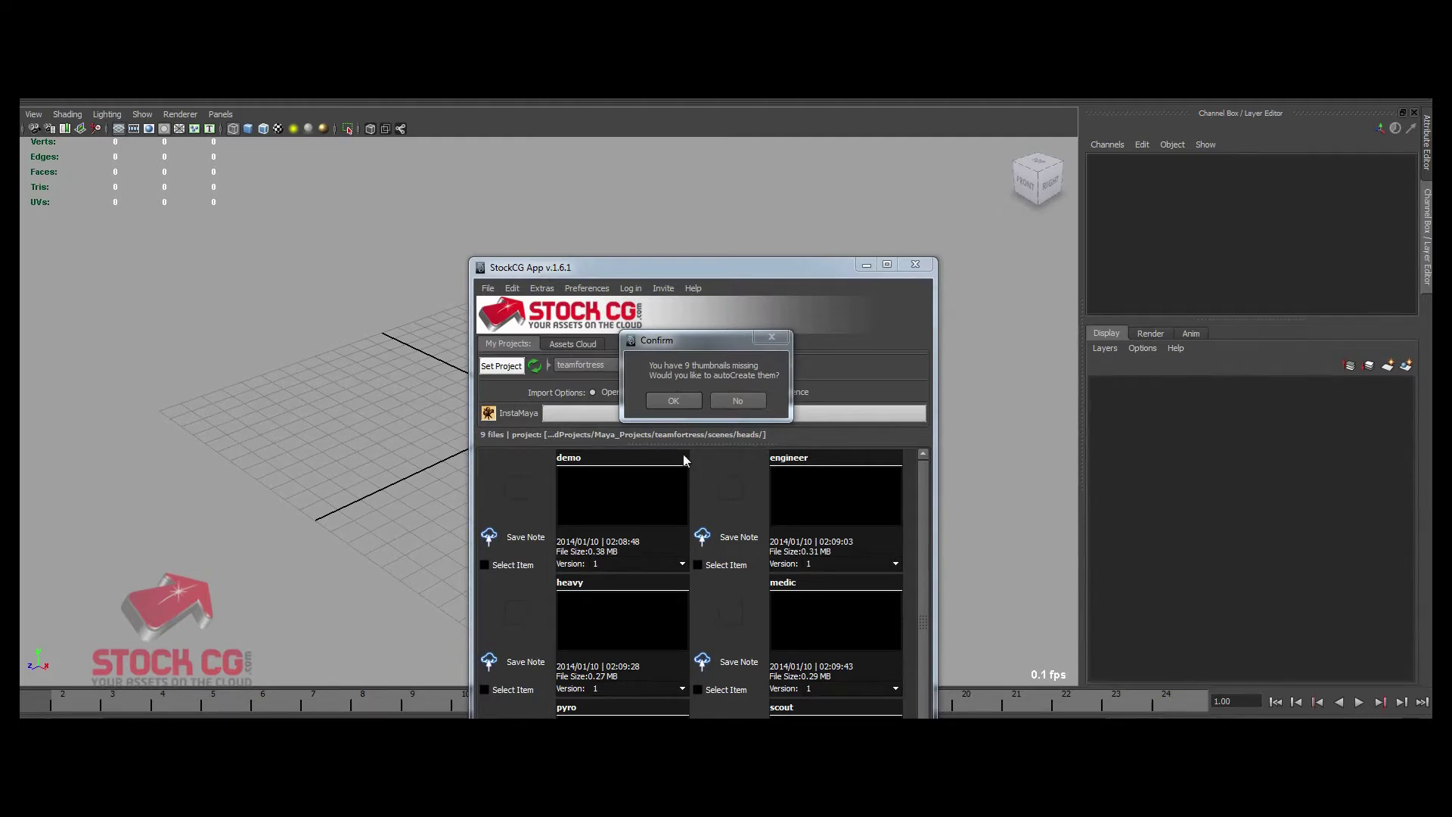
- Auto-create the missing thumbnails for the scenes in the heads folder and look through the resulting library
click(674, 400)
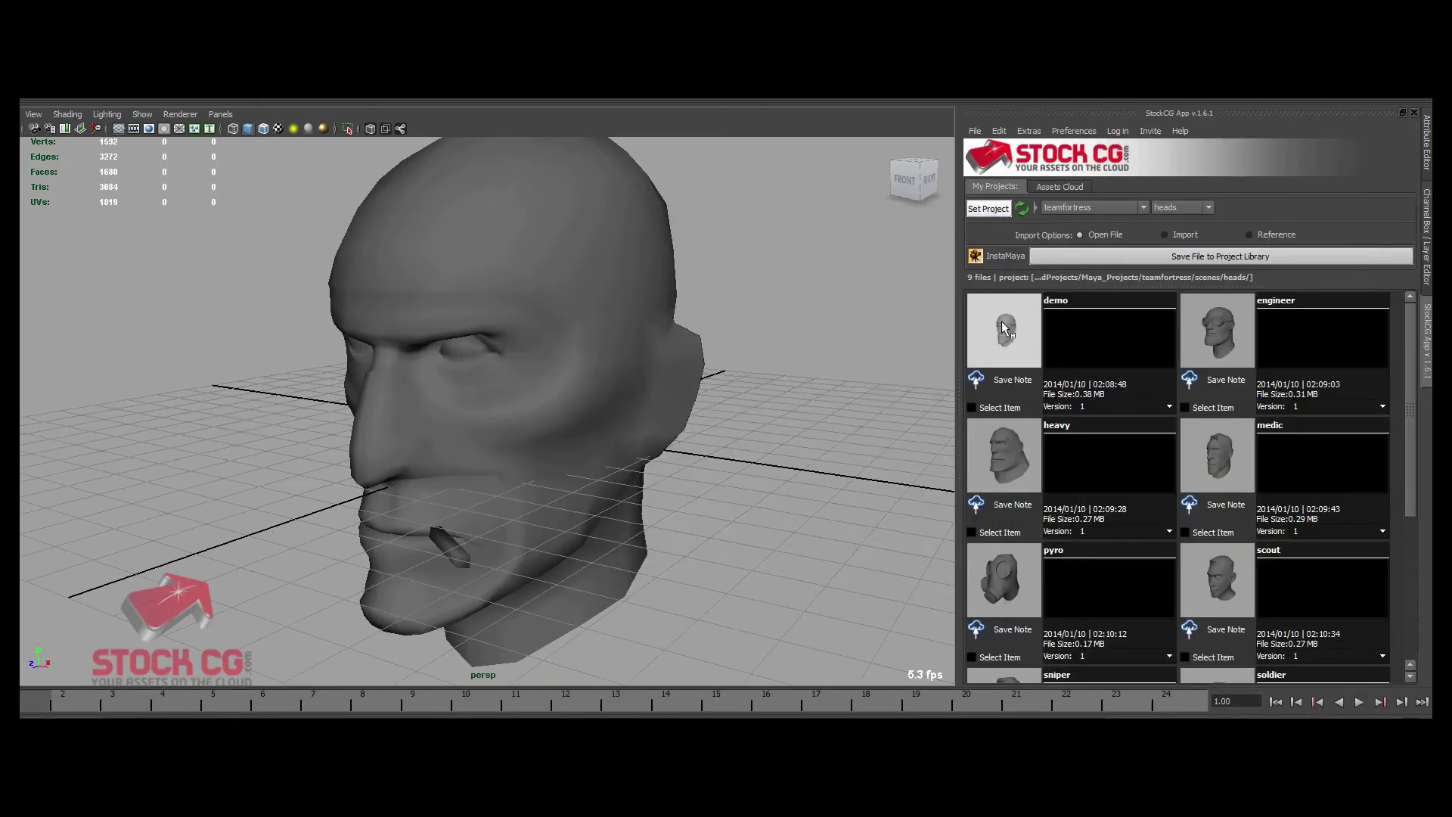
drag(1408, 348, 1400, 463)
scroll(1401, 463, up, 3)
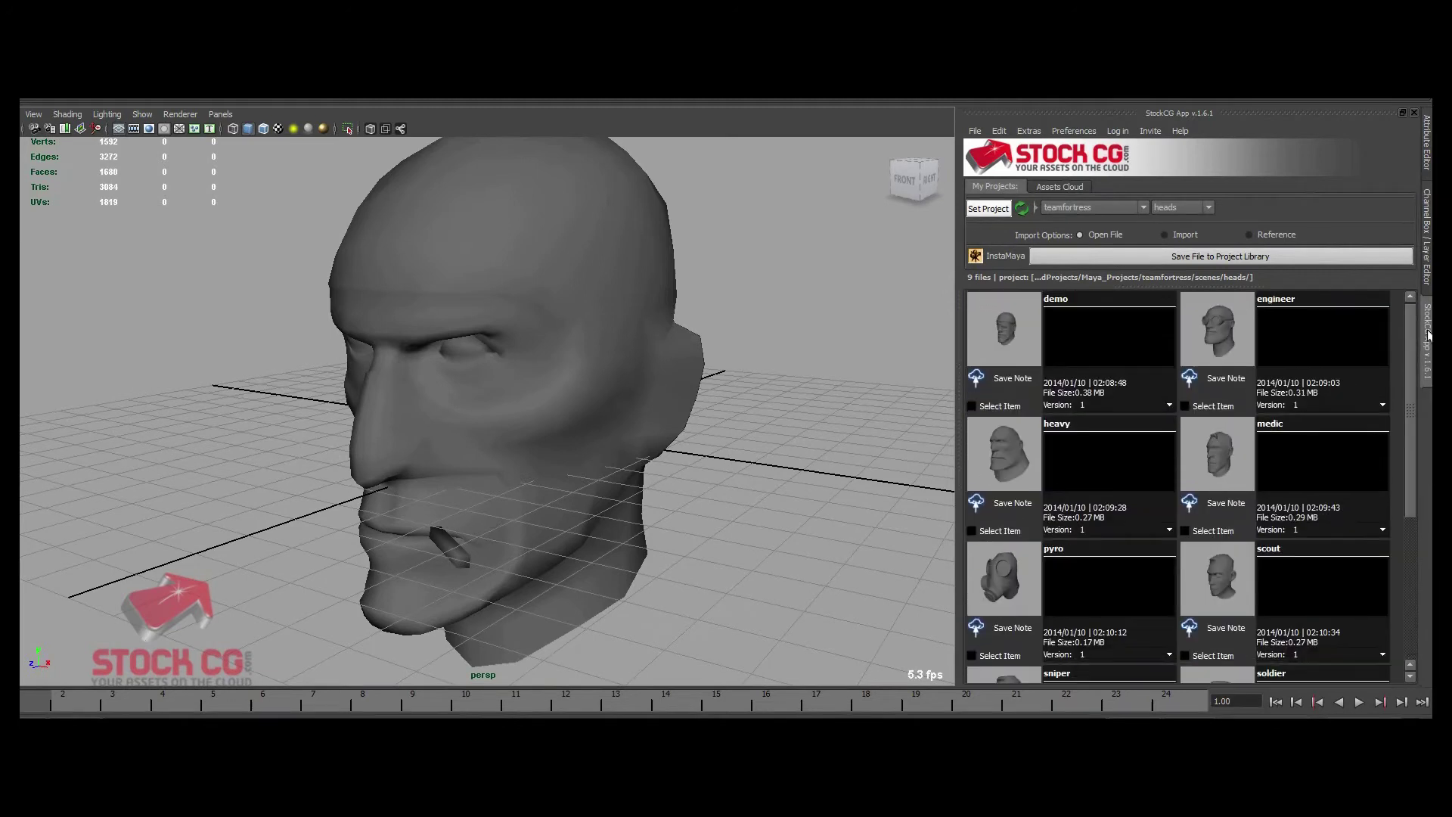
- Explore the heads file directory on disk and inspect the thumbnail images in its .ico folder
click(975, 133)
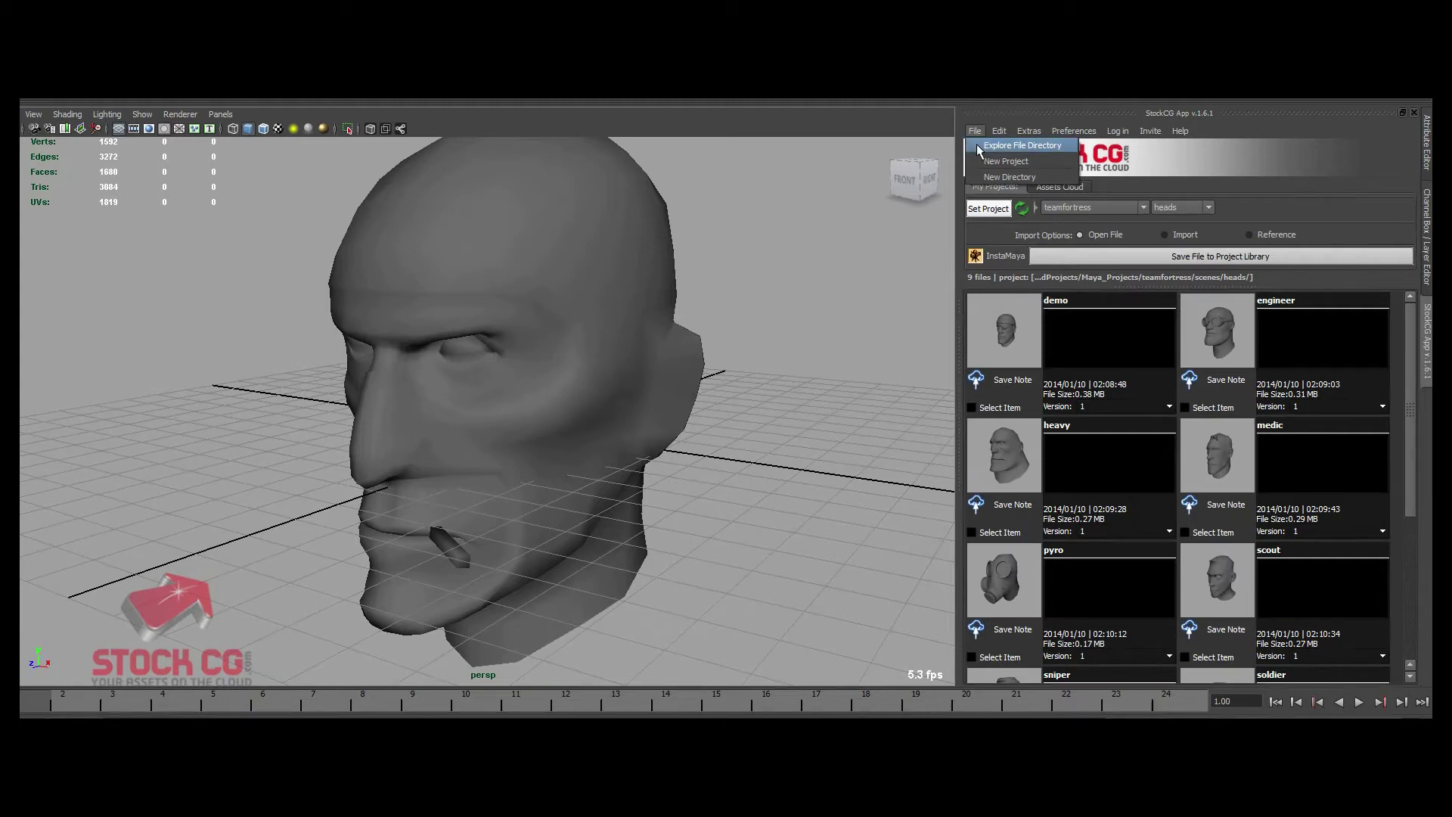
click(977, 144)
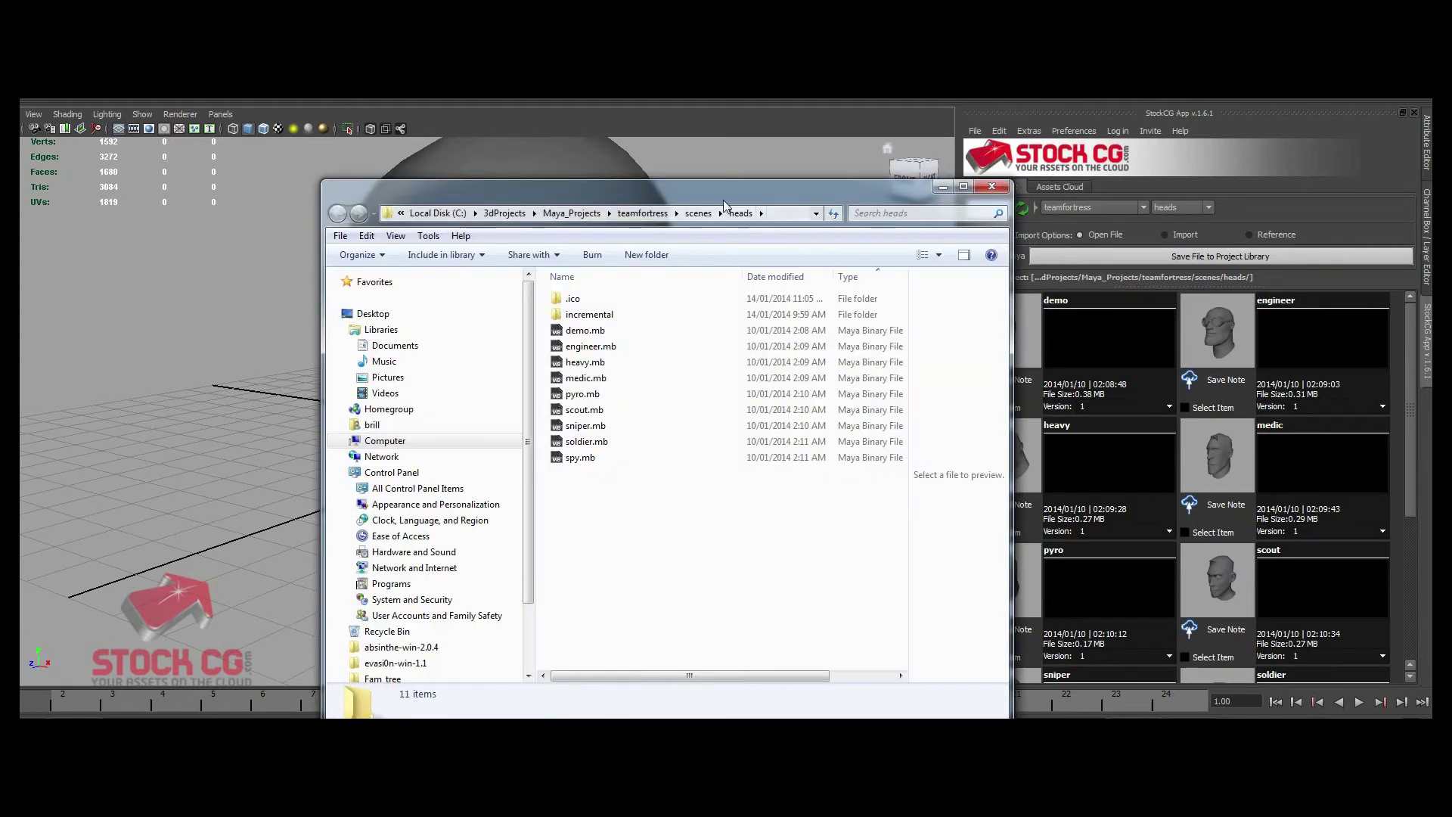
drag(727, 190, 741, 146)
double_click(591, 241)
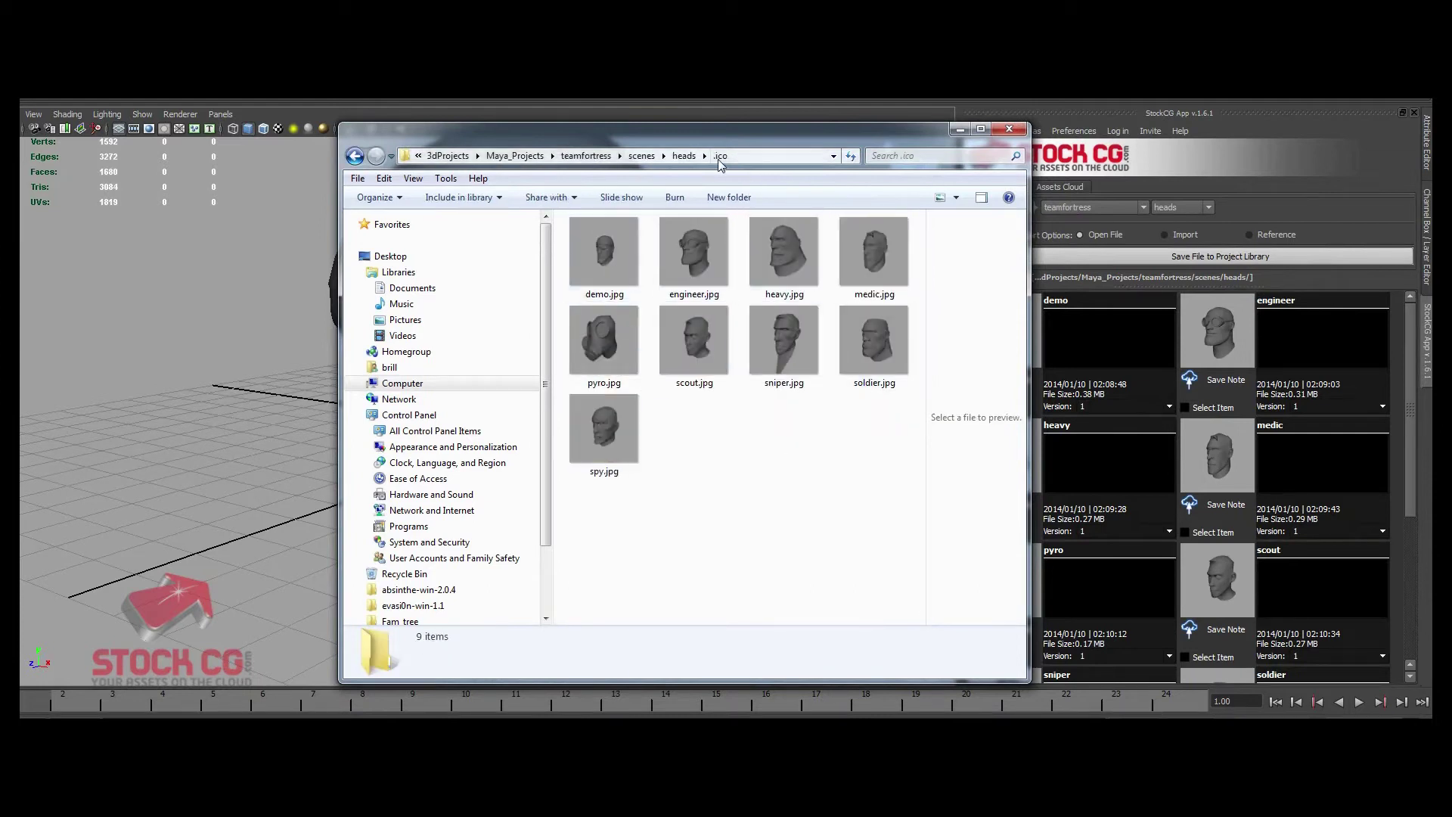
click(685, 156)
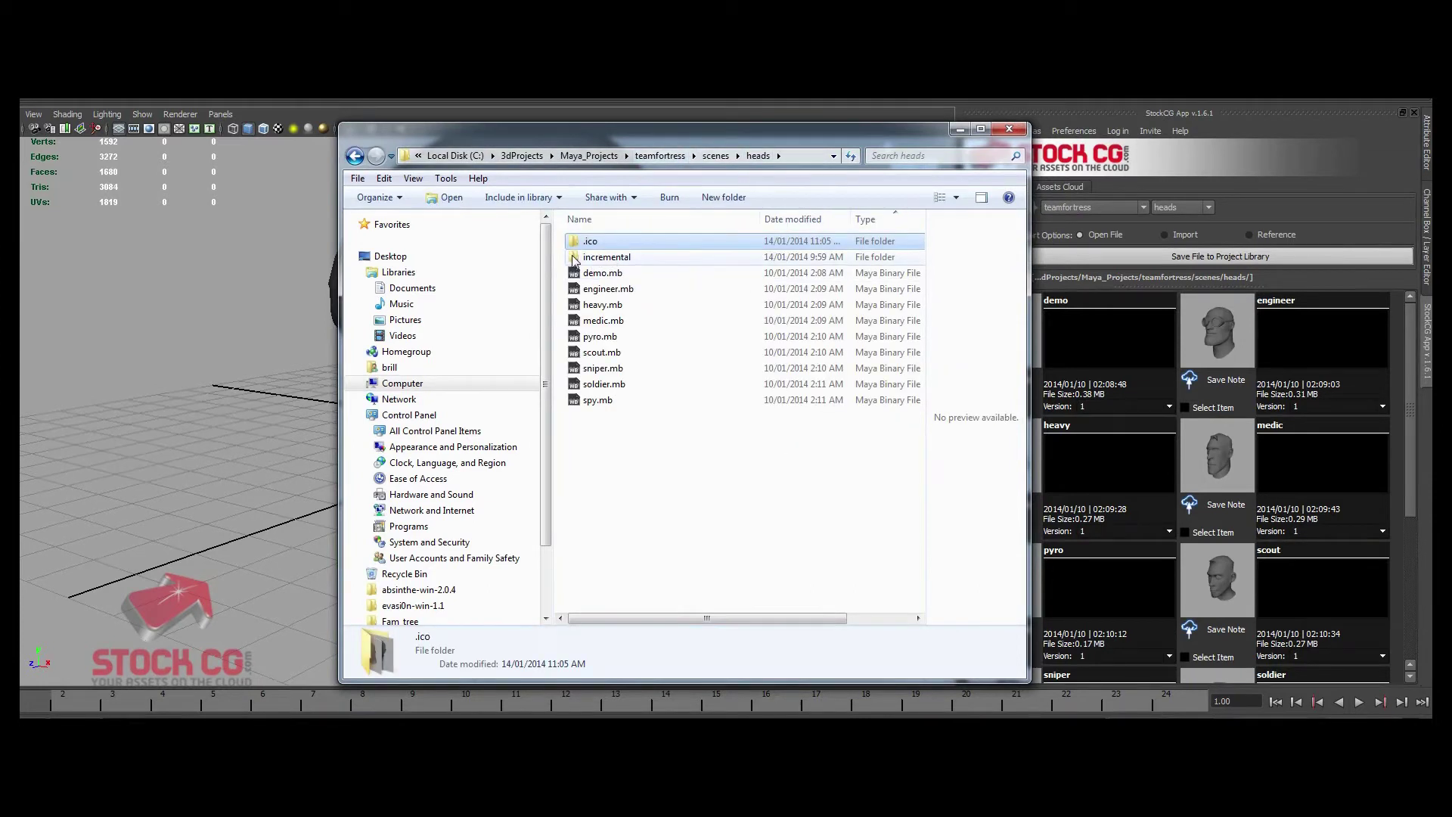
- Inspect the engineer version files in the incremental folder and close the file browser
double_click(627, 259)
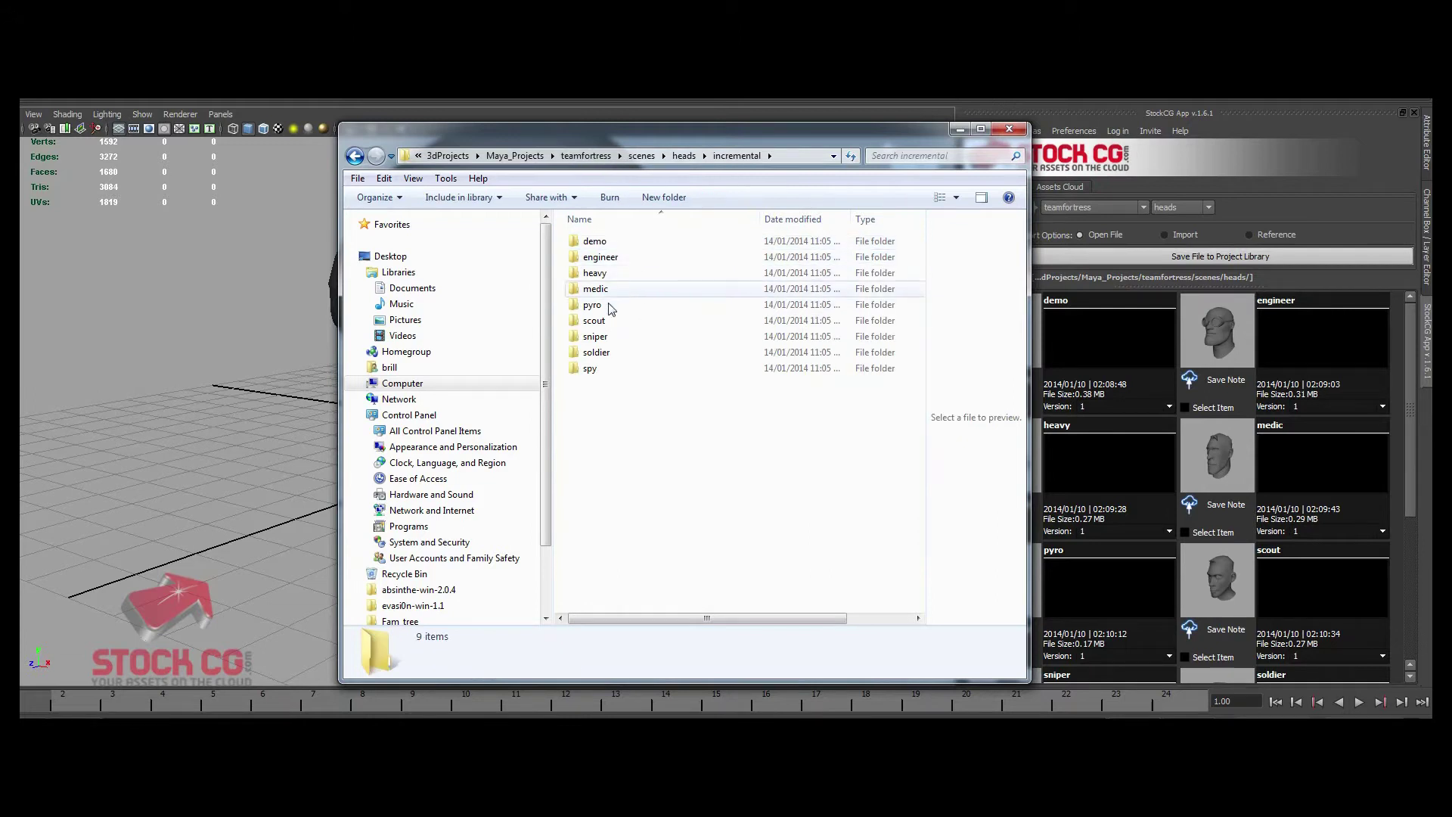
double_click(627, 261)
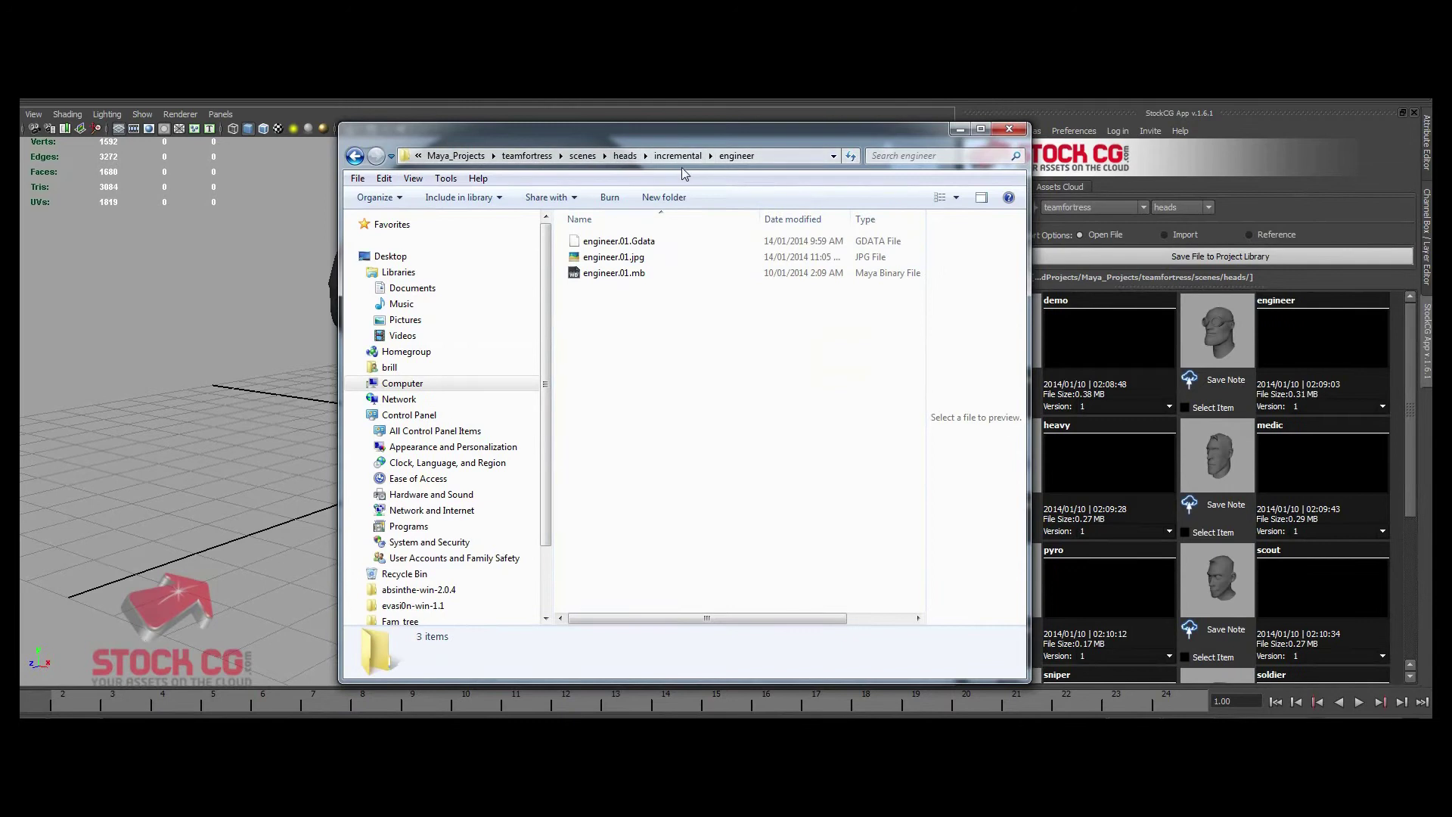
click(678, 155)
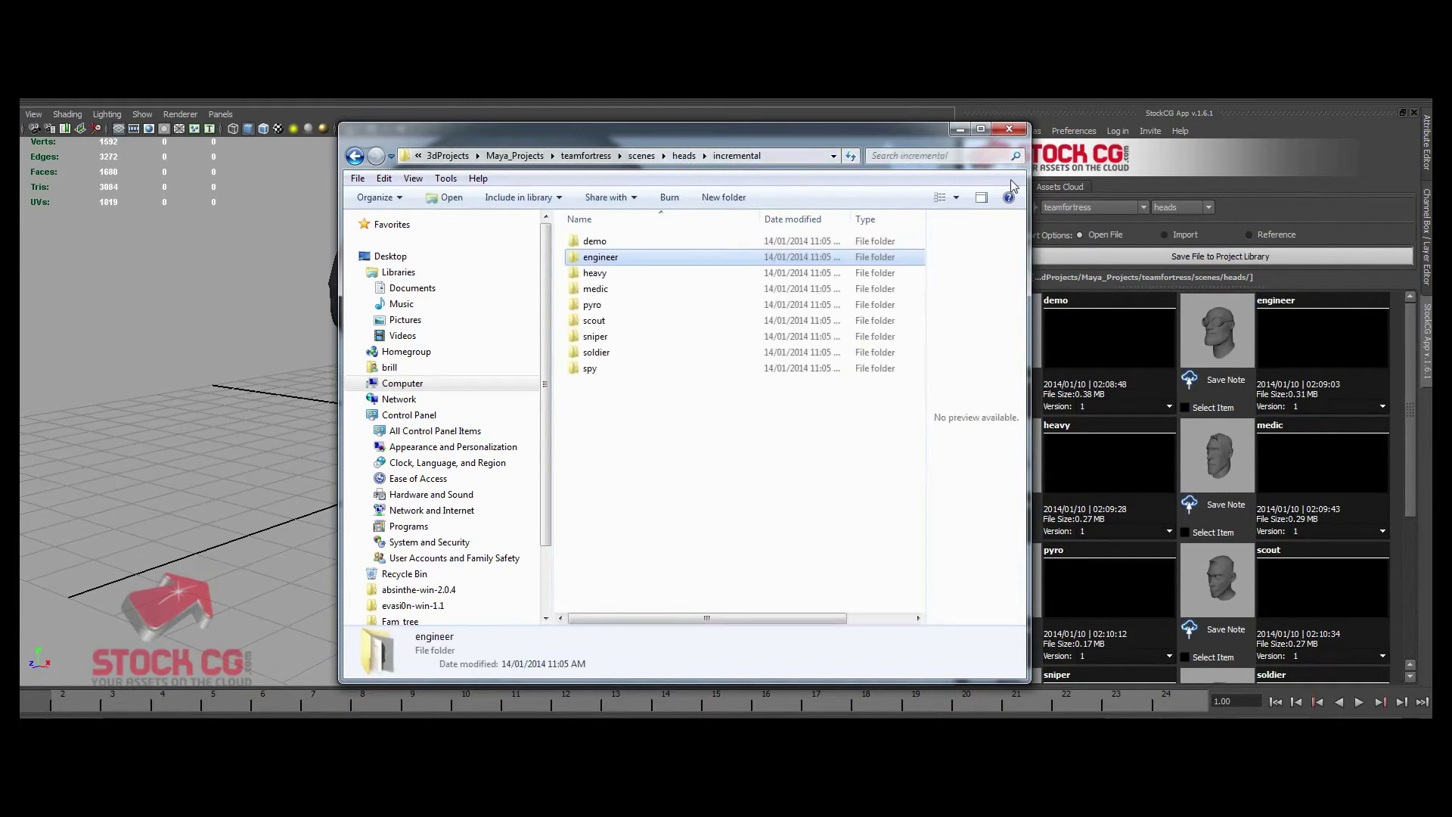
click(1009, 130)
- Change the perspective viewport's background to black
scroll(711, 375, down, 3)
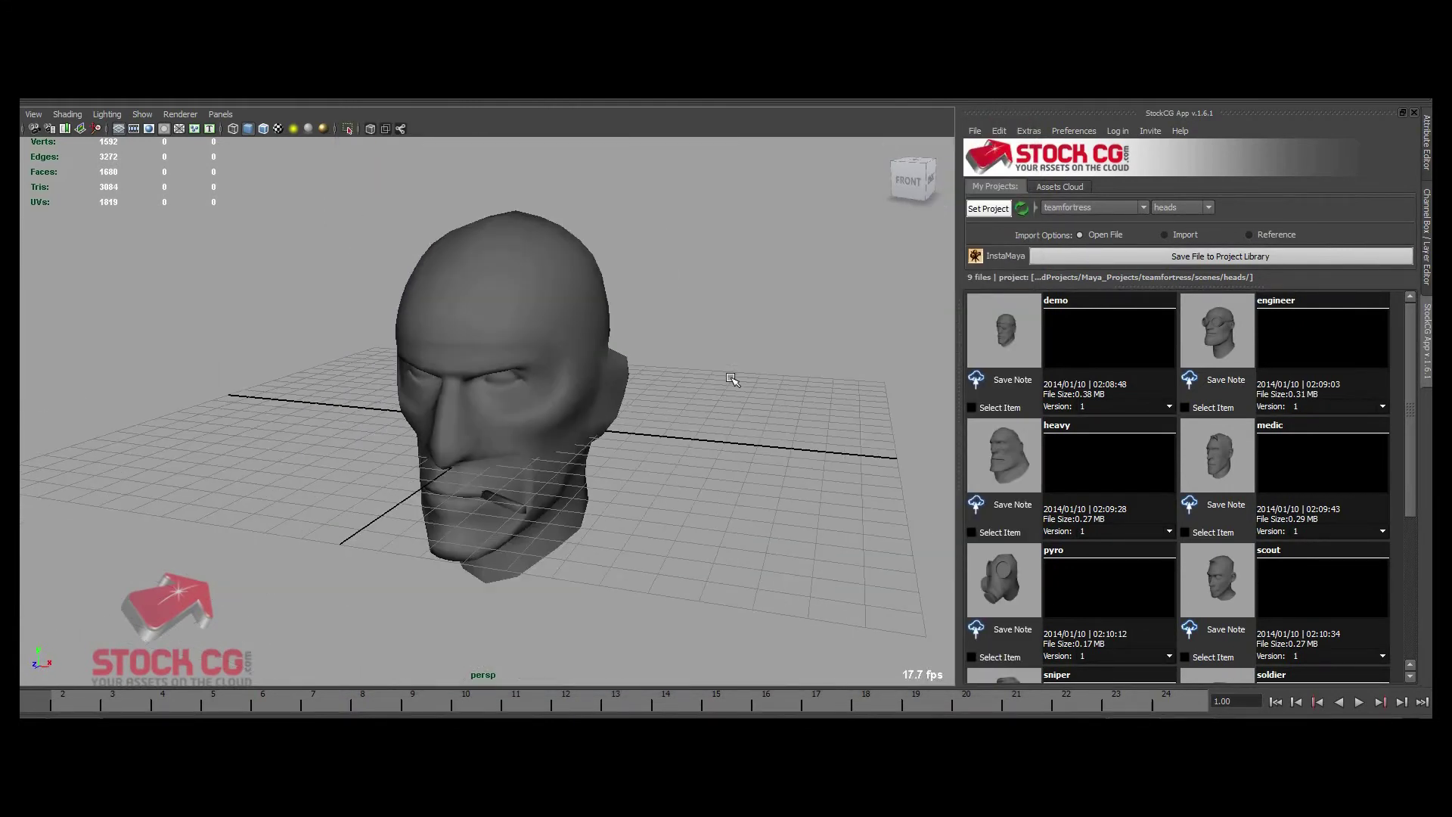
key(alt+b)
drag(729, 379, 838, 339)
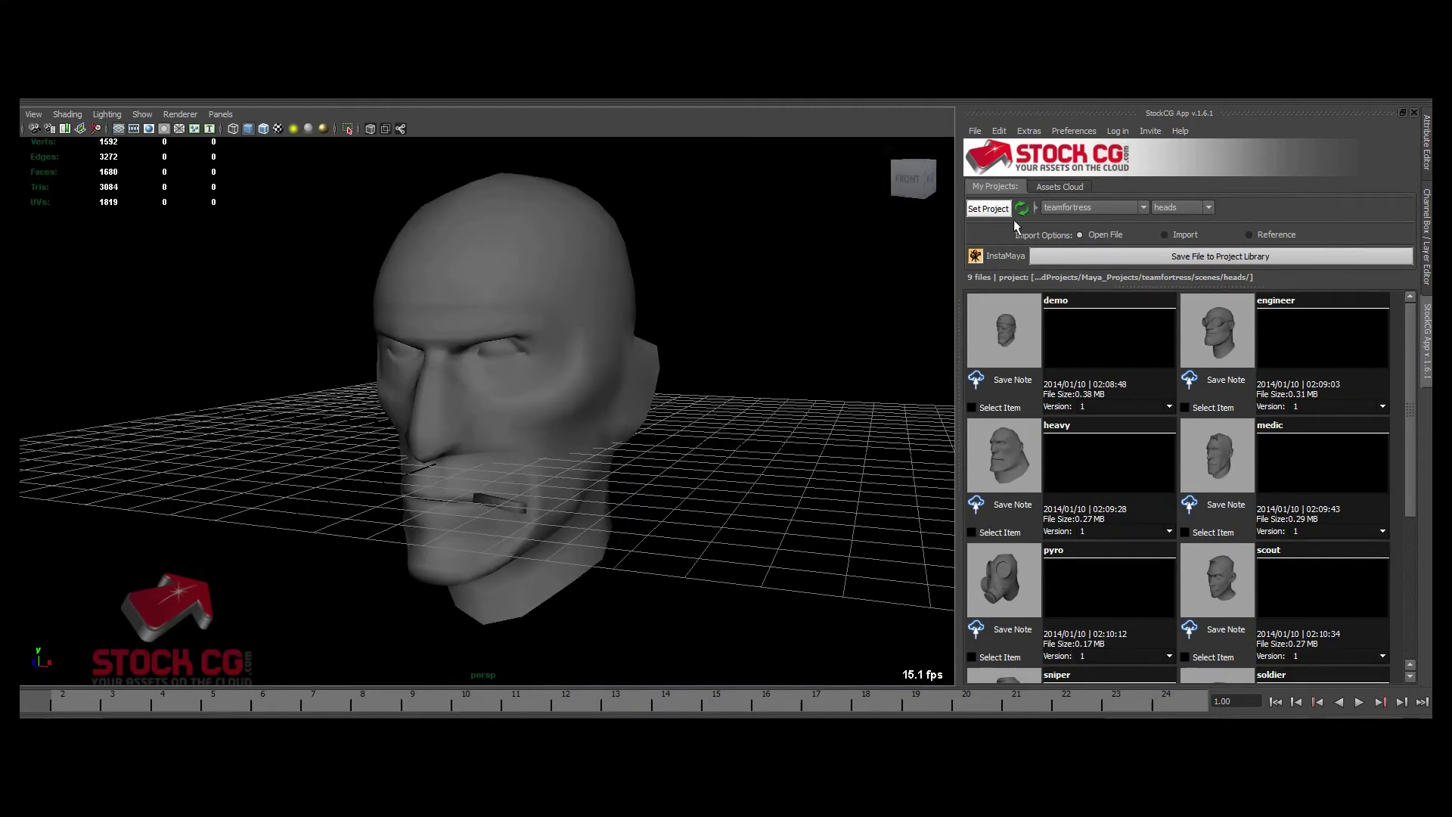
- Regenerate the heads folder's thumbnails with the Auto Thumbnail Generator and check the updated images
click(1075, 133)
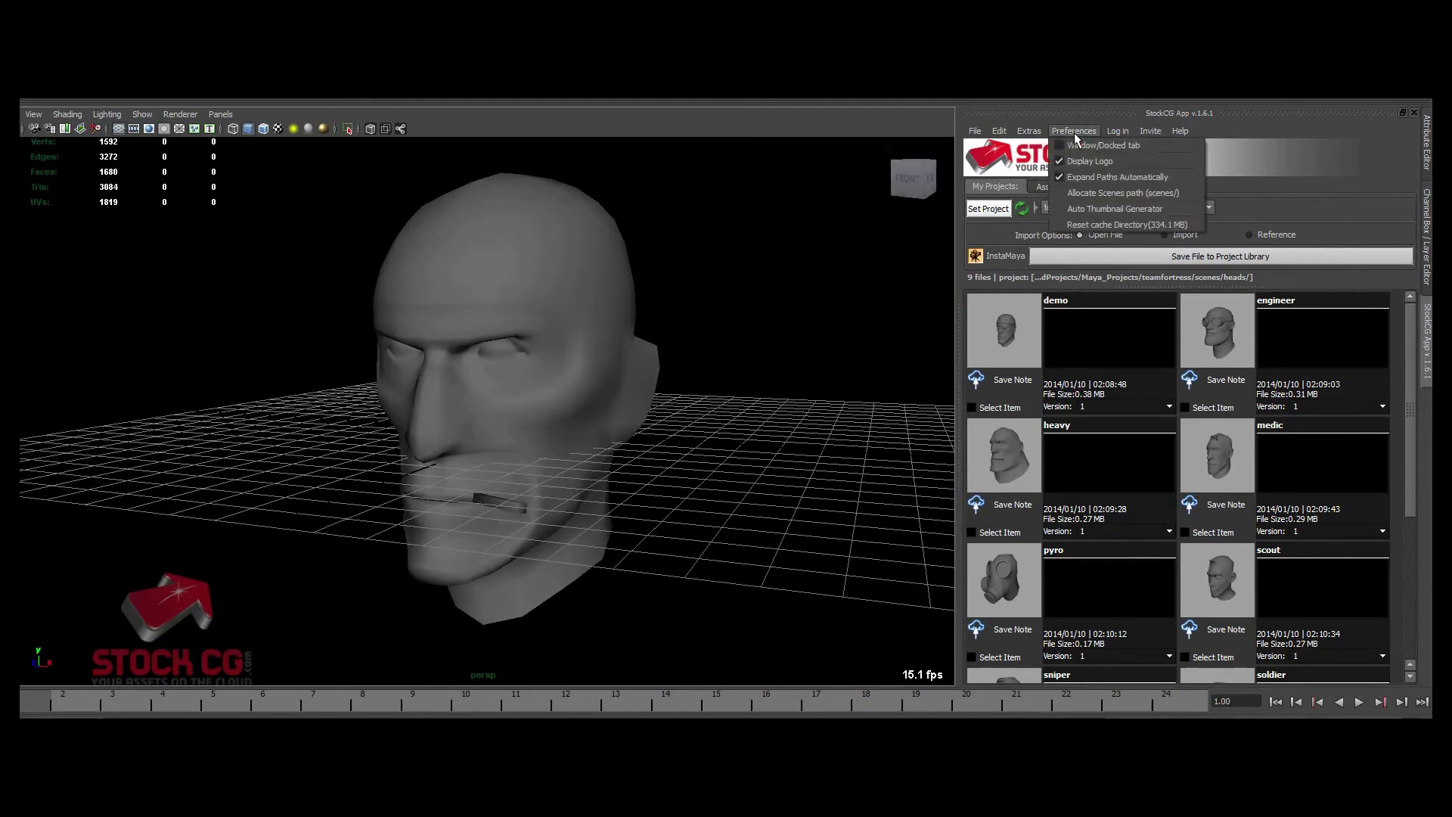
click(1091, 210)
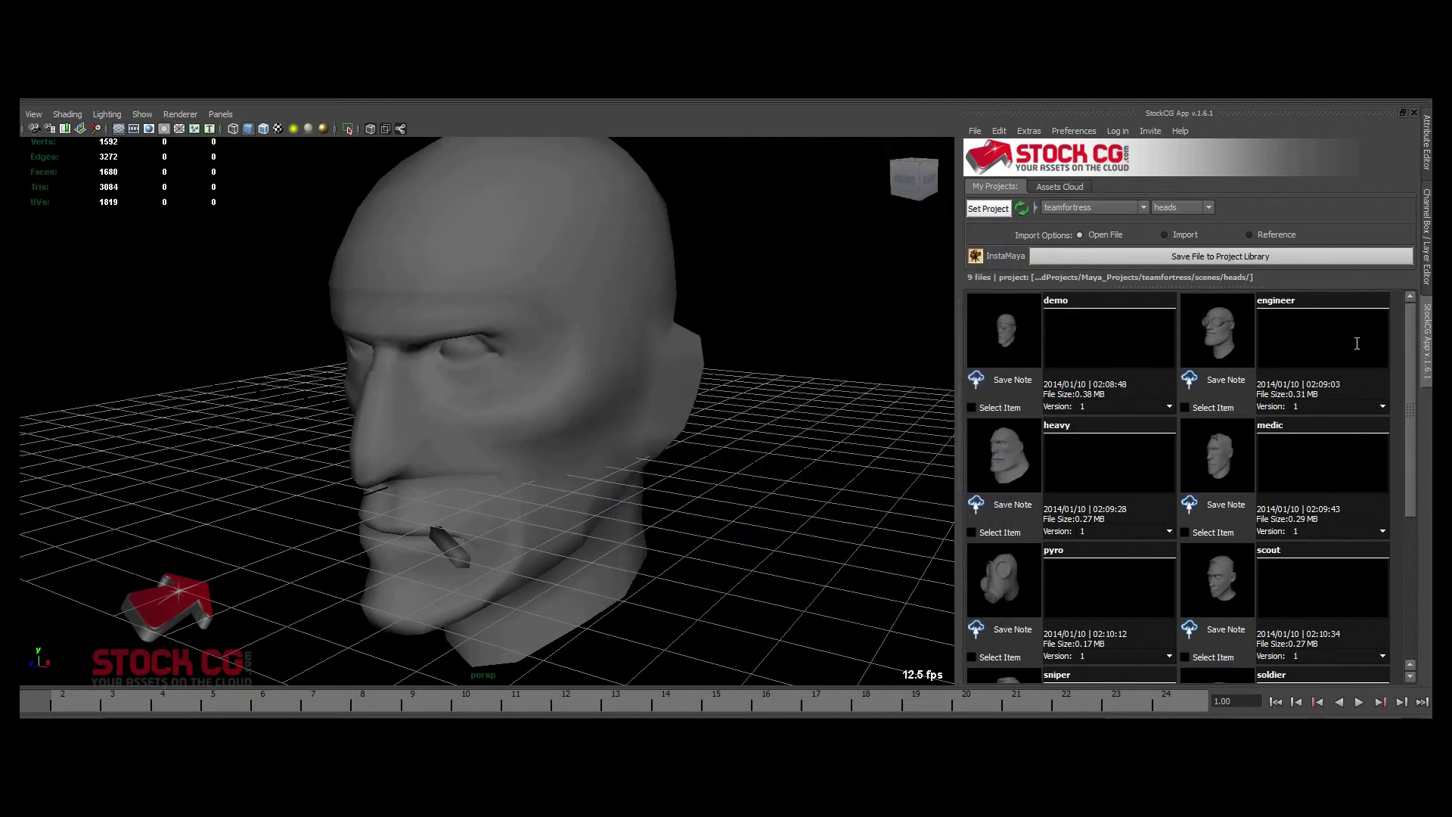
mouse_move(1407, 334)
mouse_down()
mouse_move(1407, 518)
mouse_move(1406, 324)
mouse_up()
scroll(833, 366, down, 3)
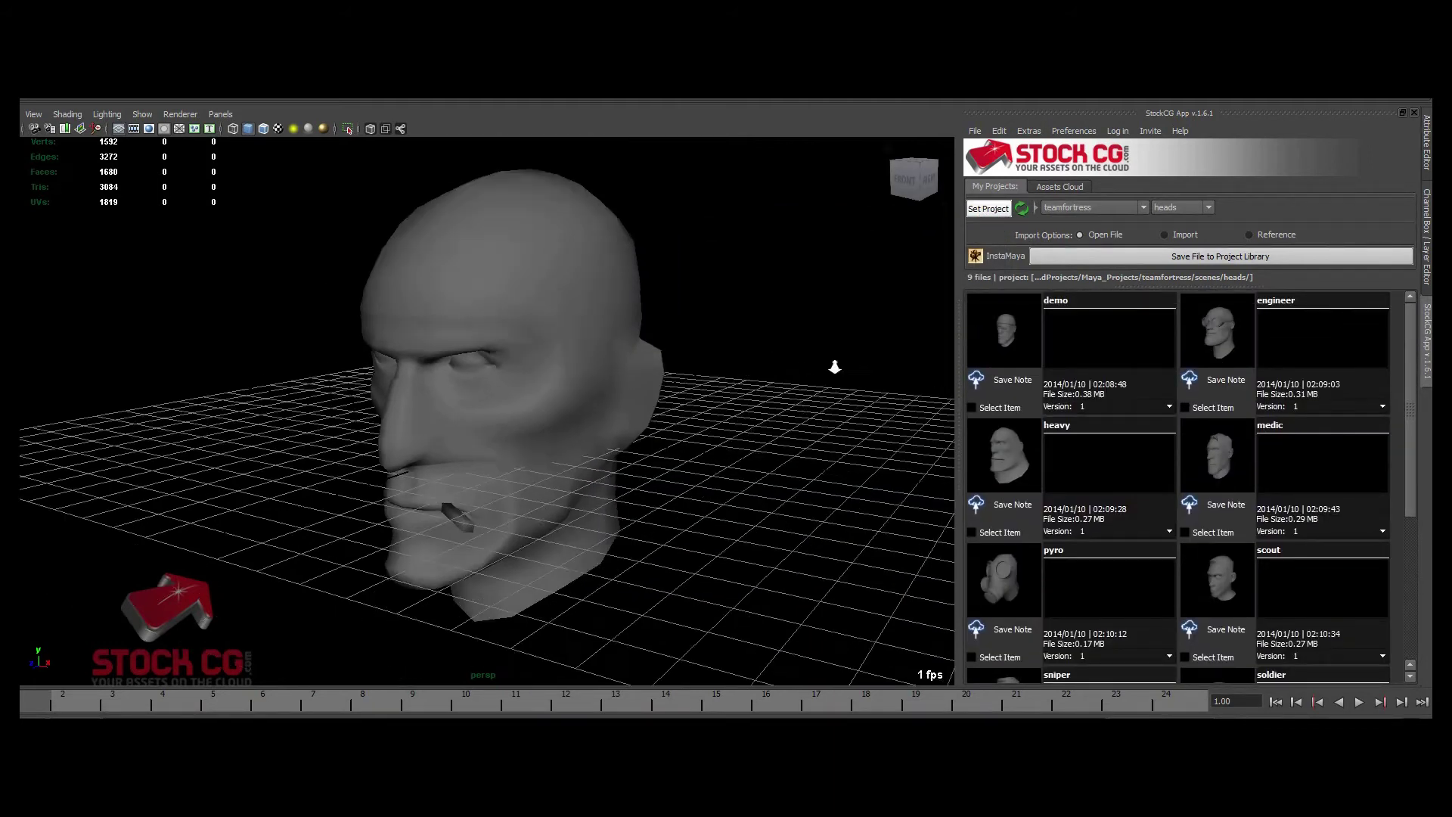
scroll(835, 366, up, 5)
click(822, 375)
scroll(822, 375, down, 3)
alt+drag(787, 397, 809, 398)
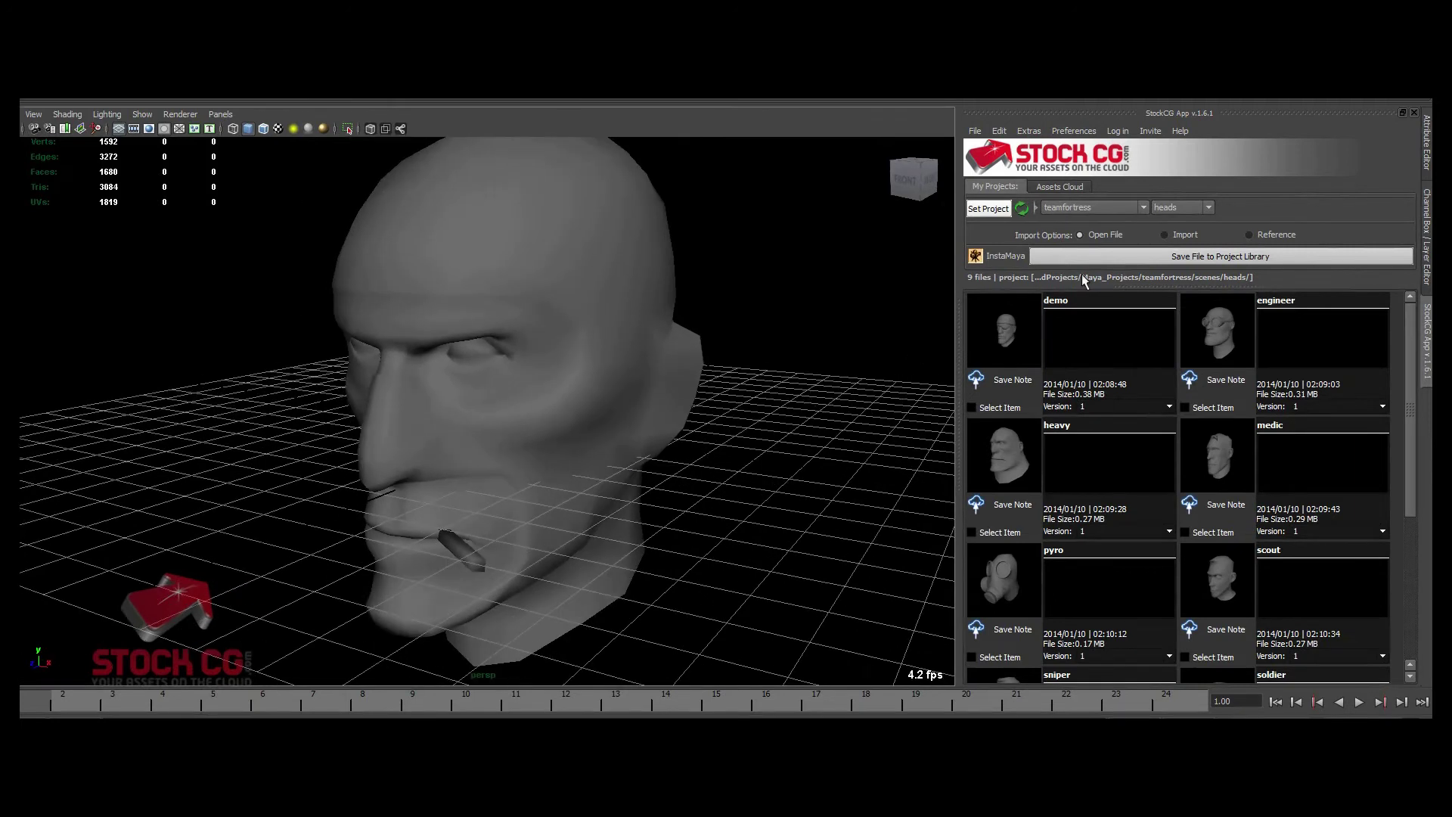
alt+drag(729, 472, 727, 444)
scroll(737, 465, up, 3)
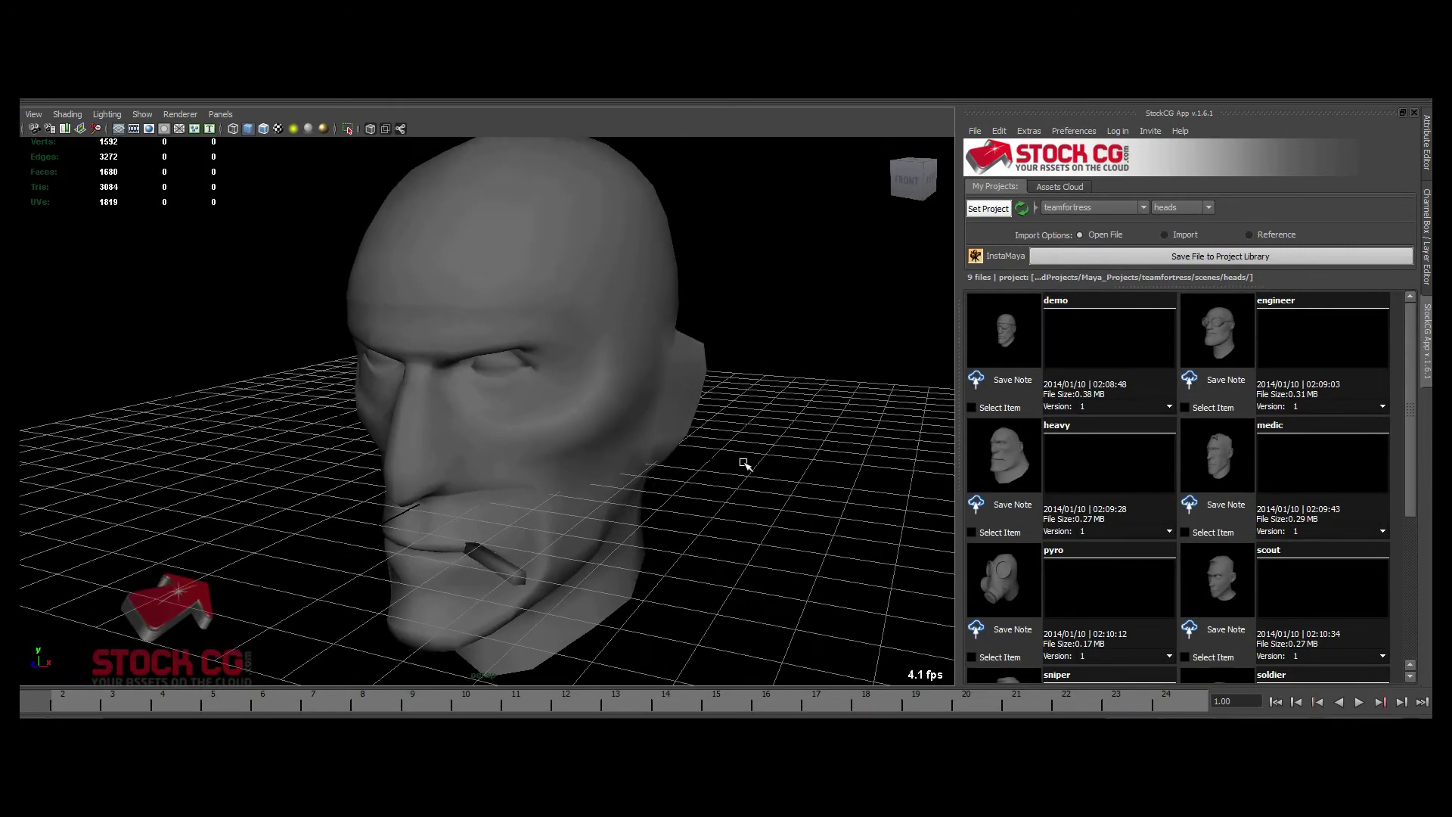
scroll(1154, 469, down, 3)
click(1155, 473)
scroll(1155, 474, up, 3)
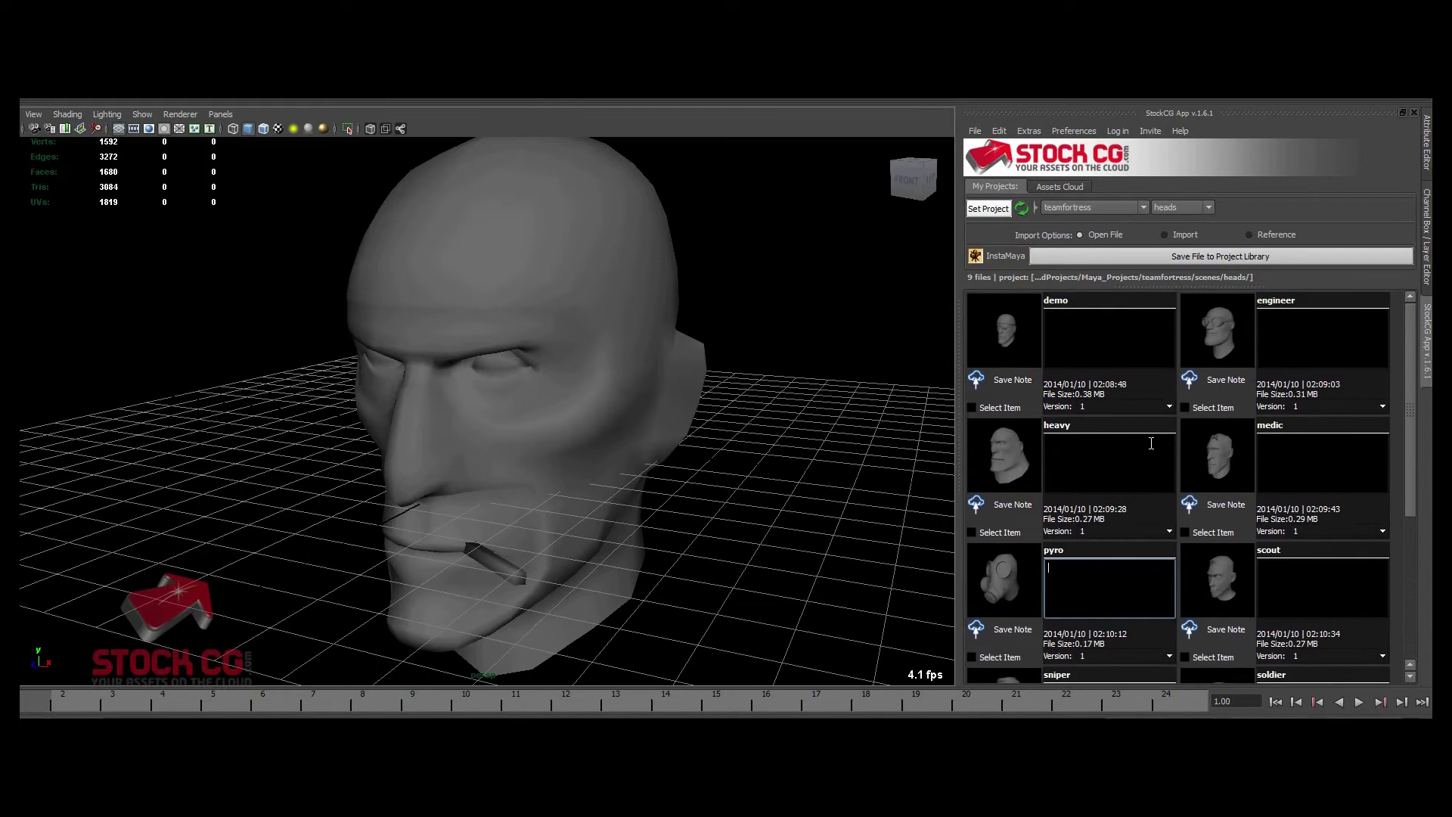
- Browse the scene libraries of the projects between Tali_presentation and raffi_ragdoll, and return to teamfortress
click(1110, 206)
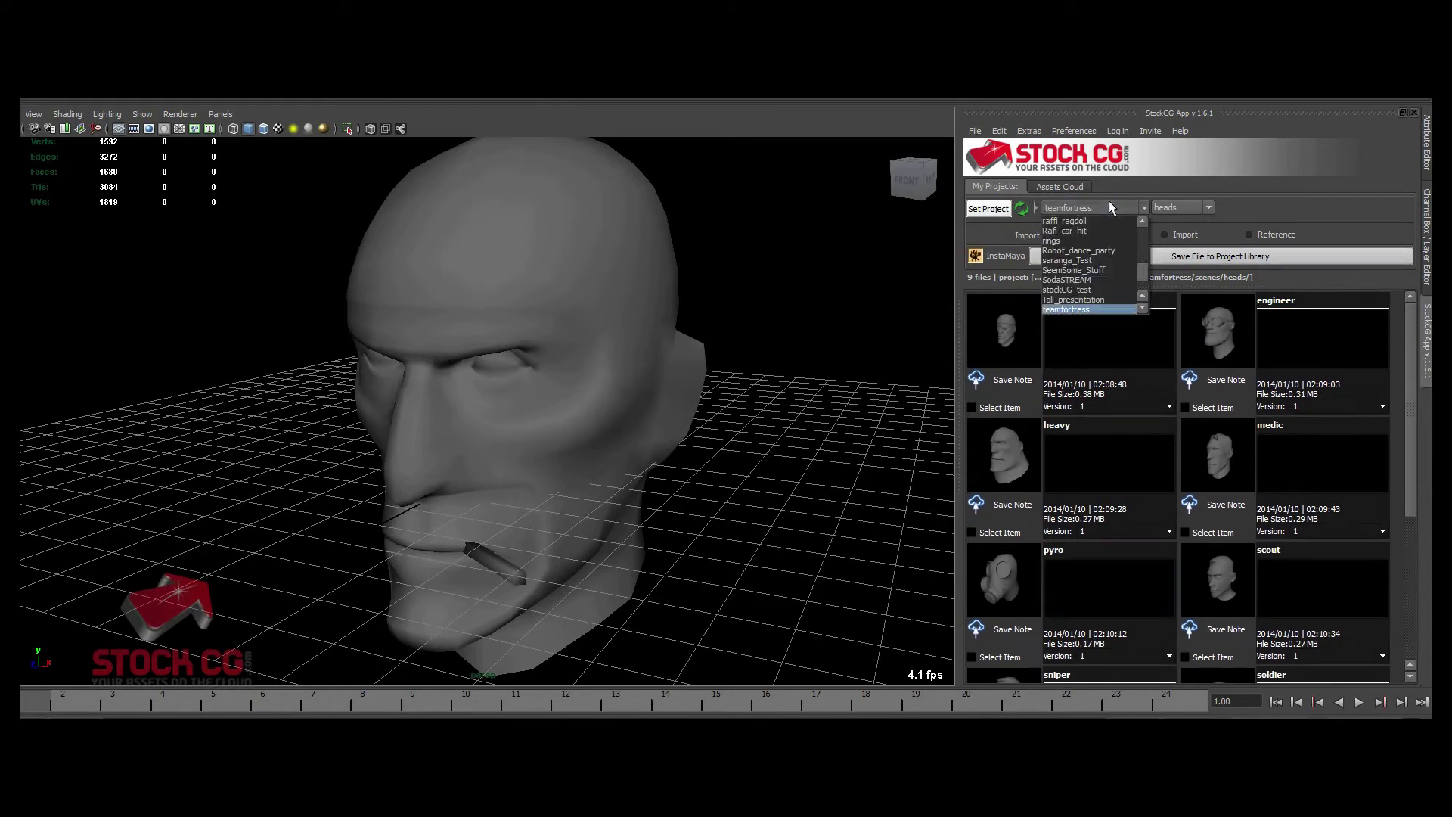
click(1086, 301)
scroll(1086, 301, up, 1)
scroll(1089, 254, down, 1)
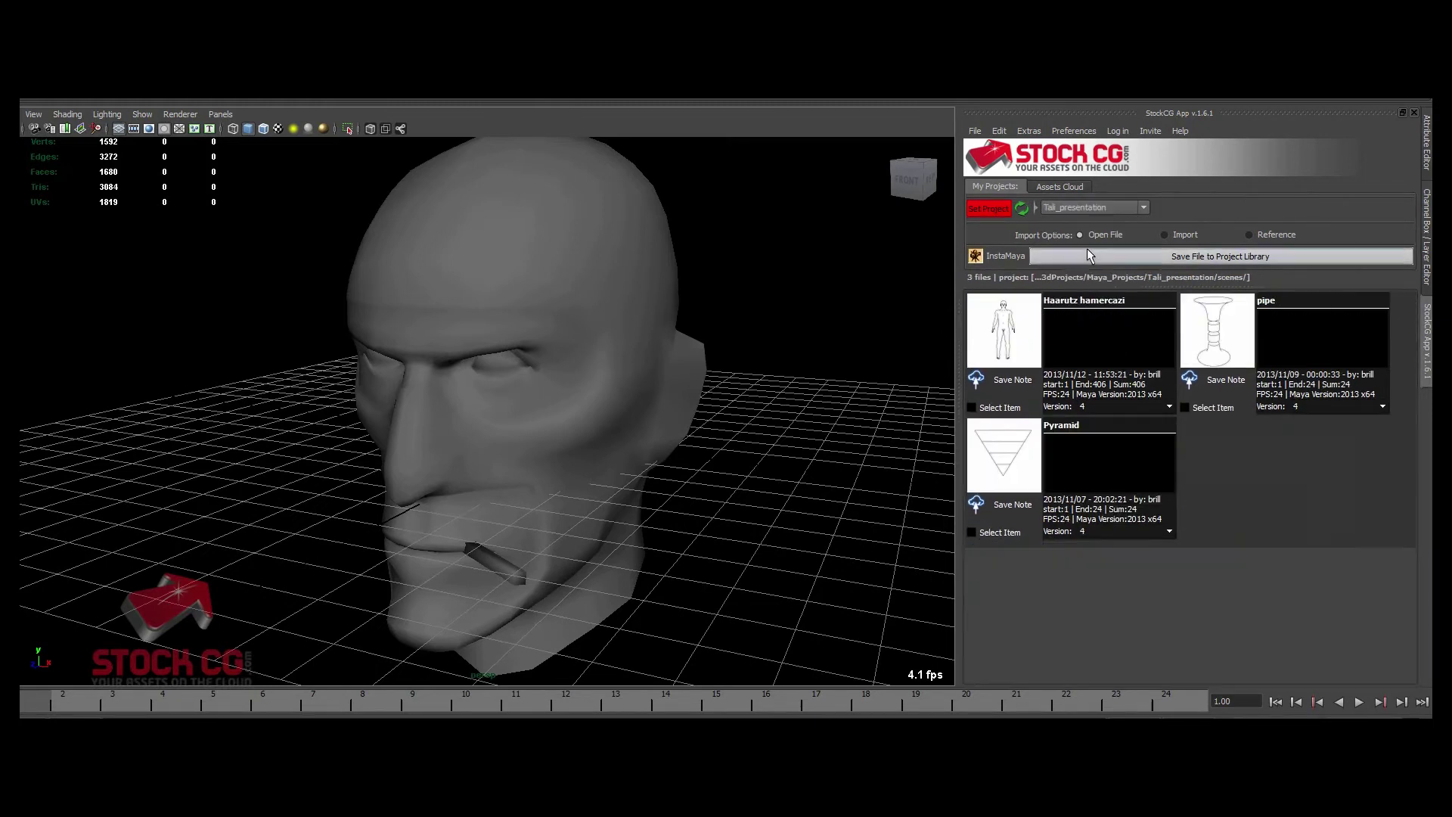
scroll(1096, 225, up, 2)
scroll(1102, 212, up, 3)
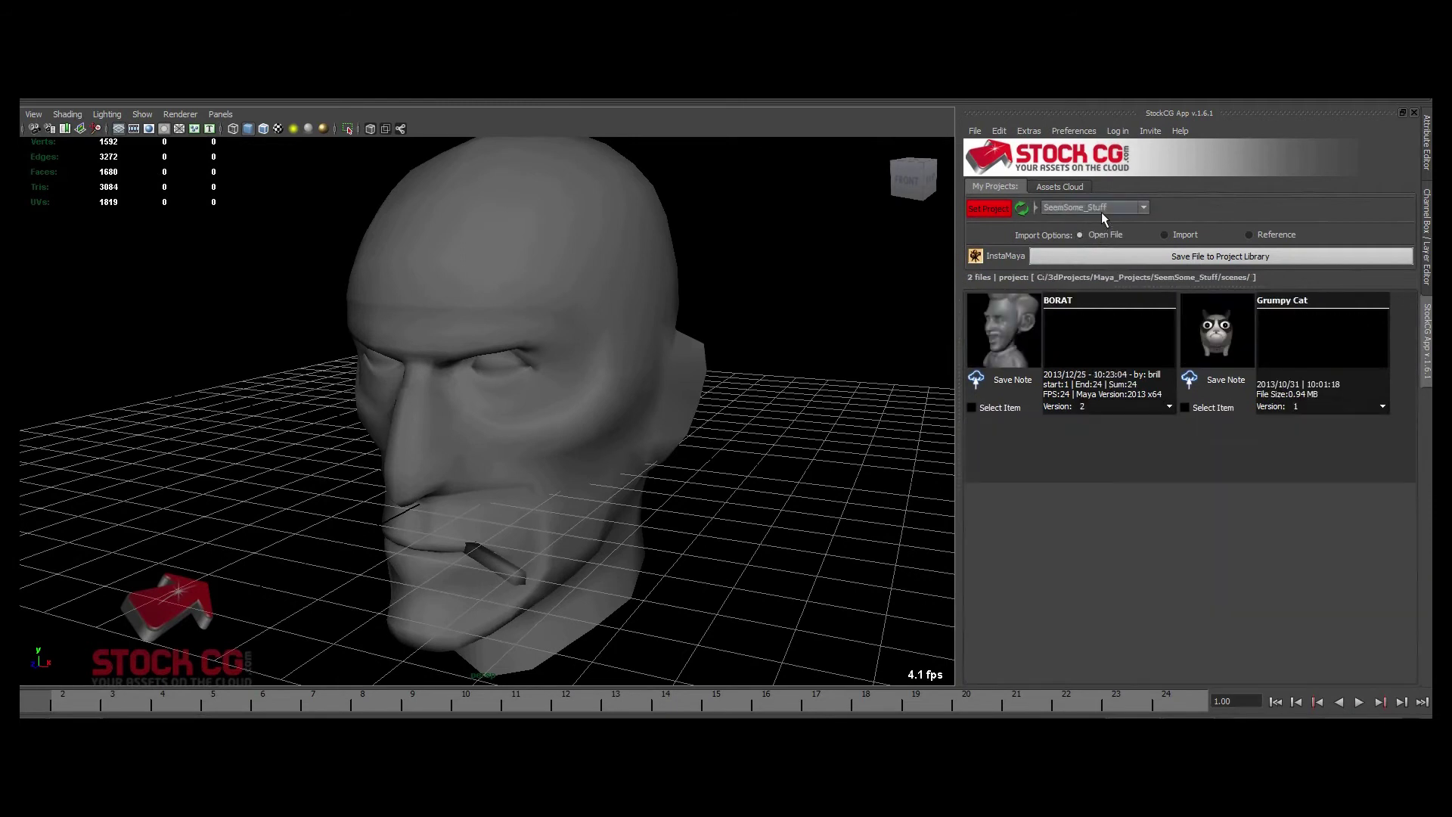
scroll(1097, 210, up, 4)
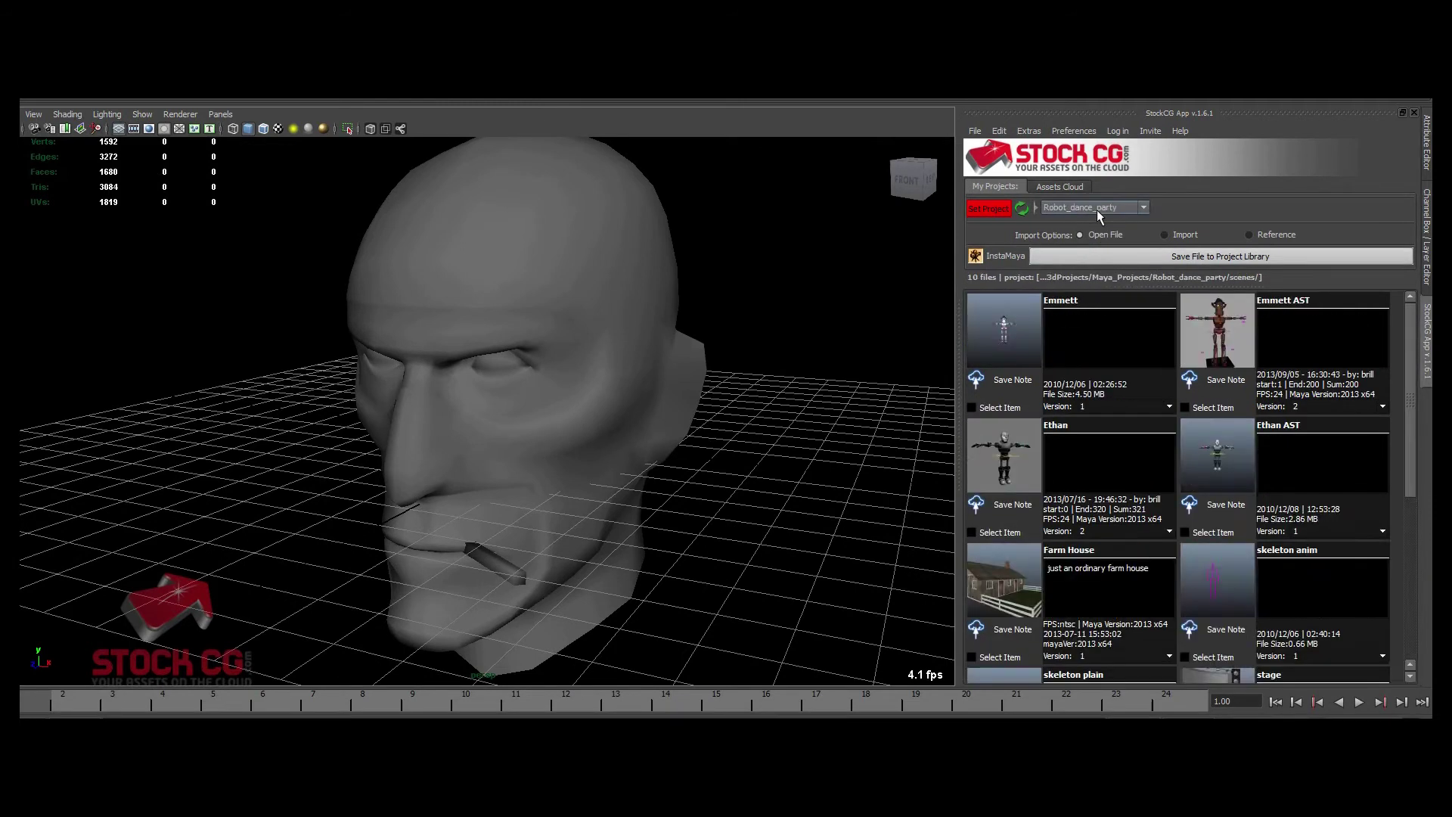
scroll(1097, 212, up, 1)
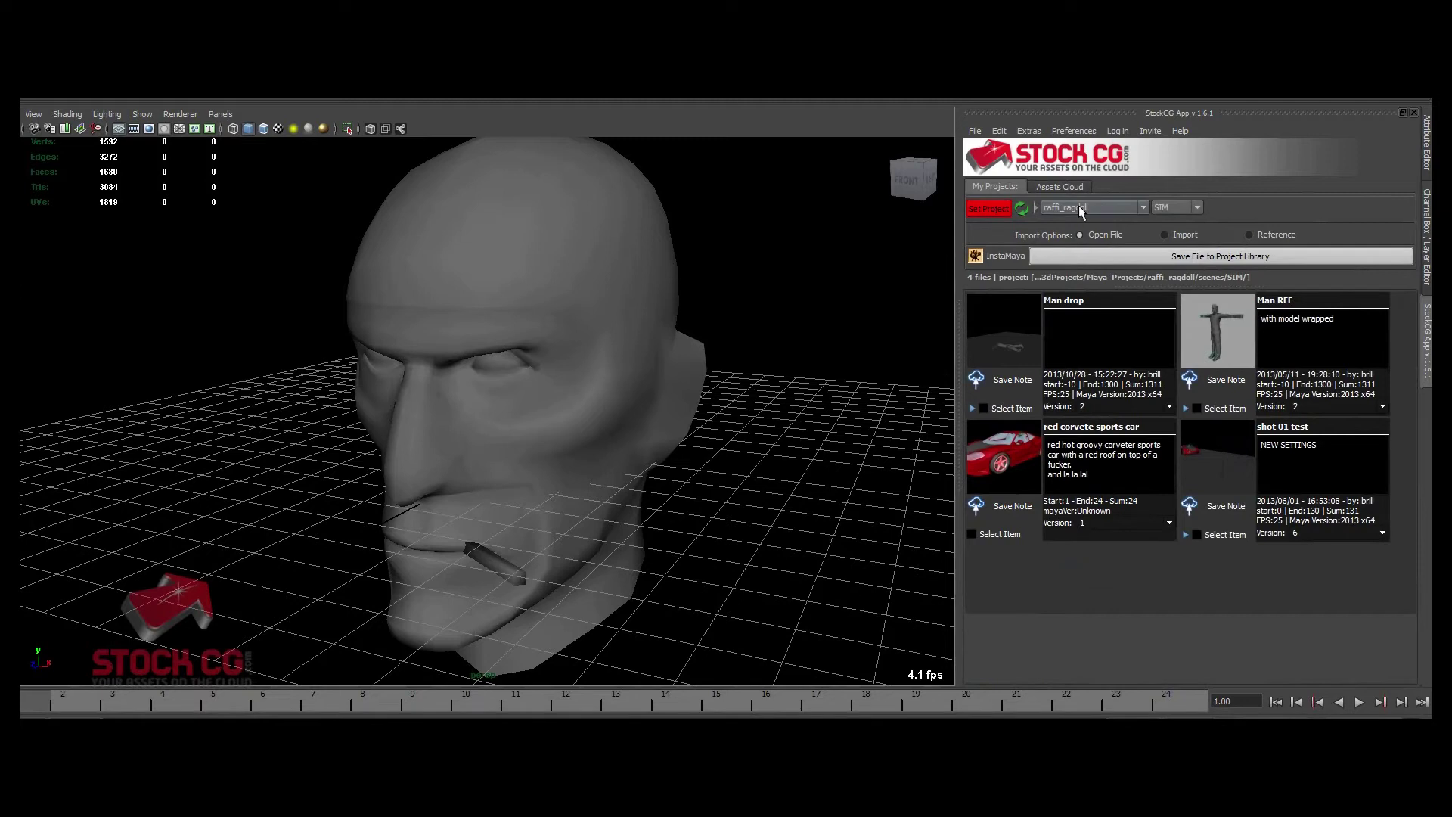
click(1090, 208)
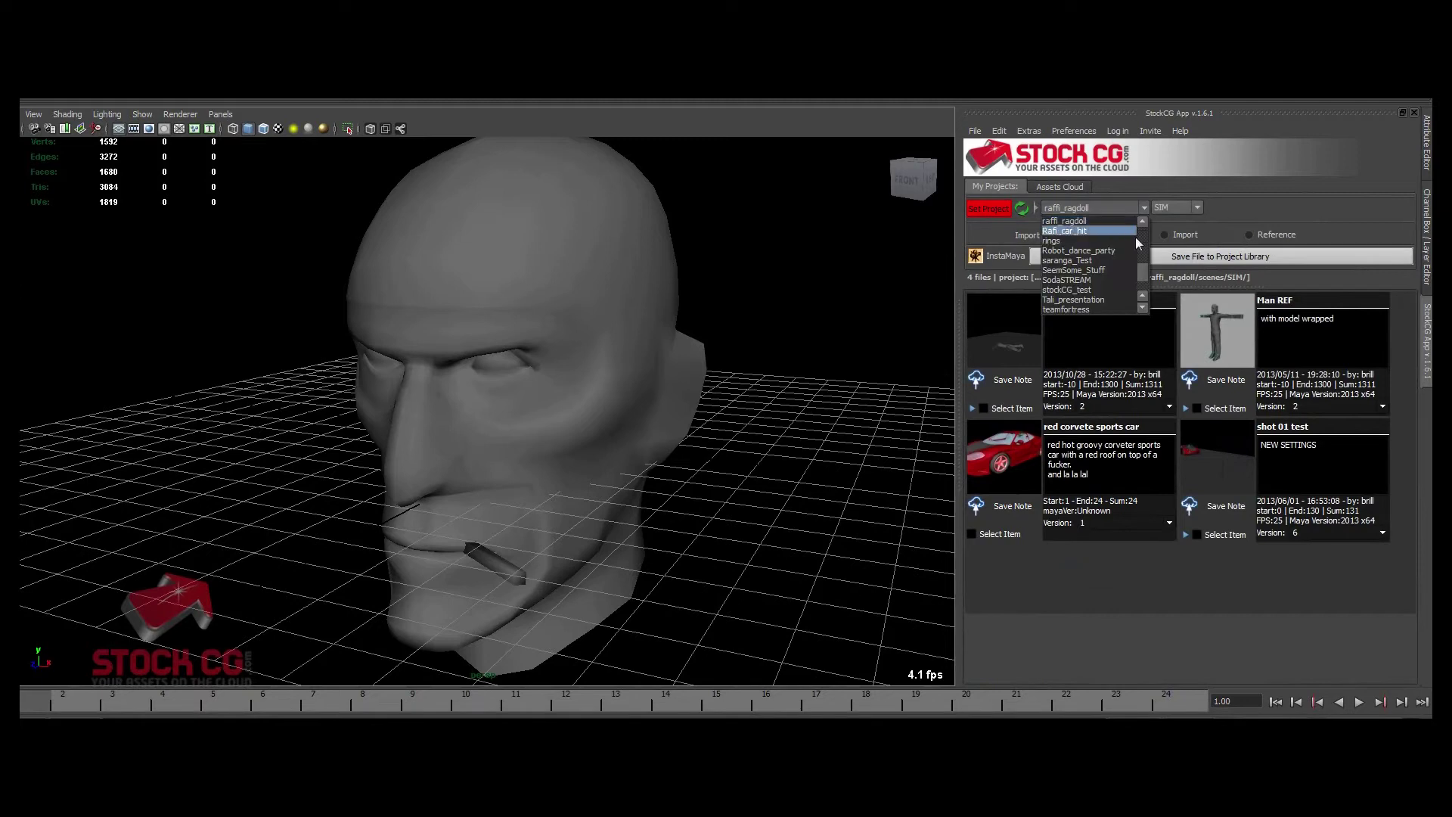
click(1095, 307)
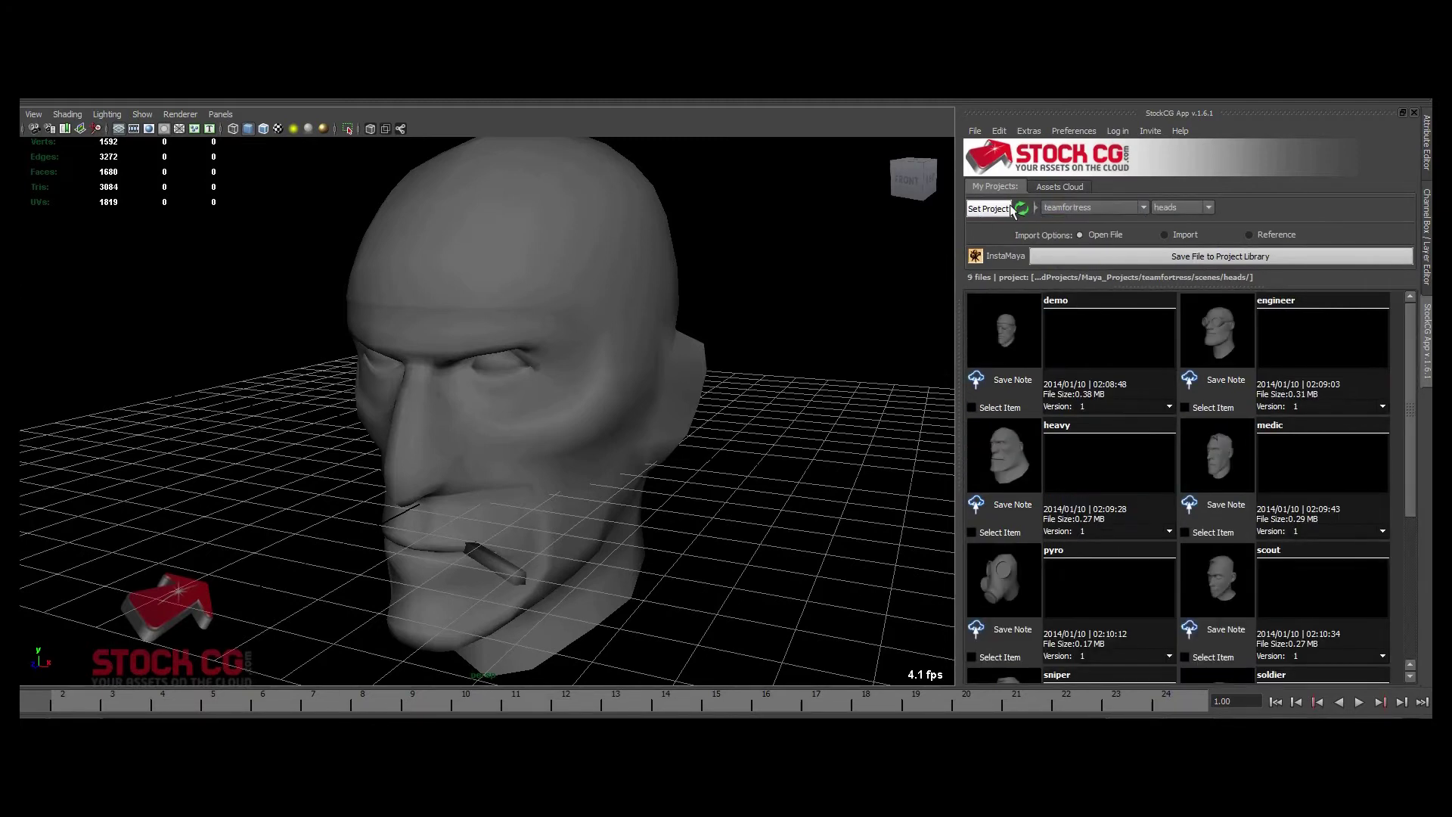
- Switch to the Rafi_car_hit project and set it as the current project
click(1083, 208)
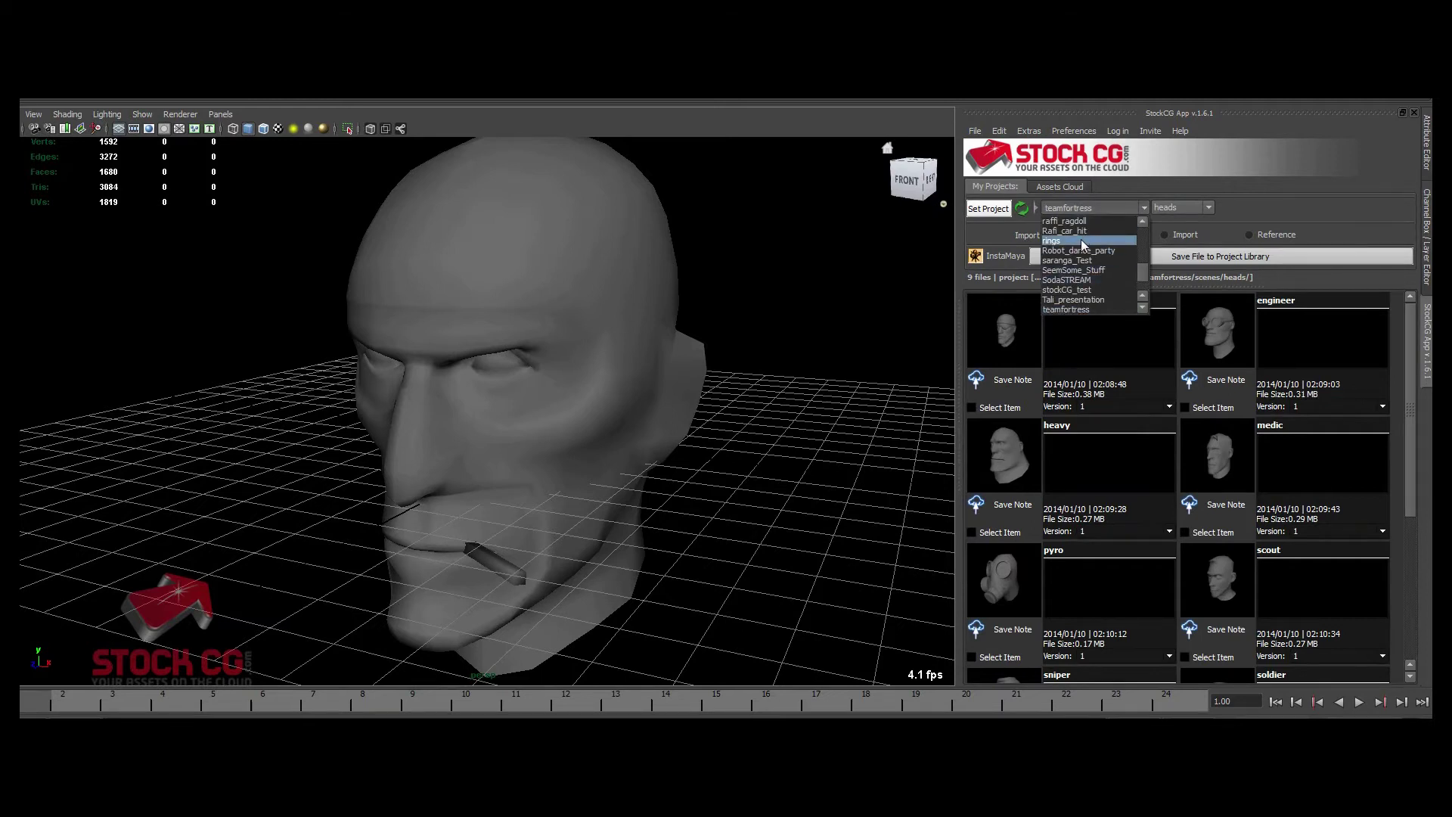
click(1082, 232)
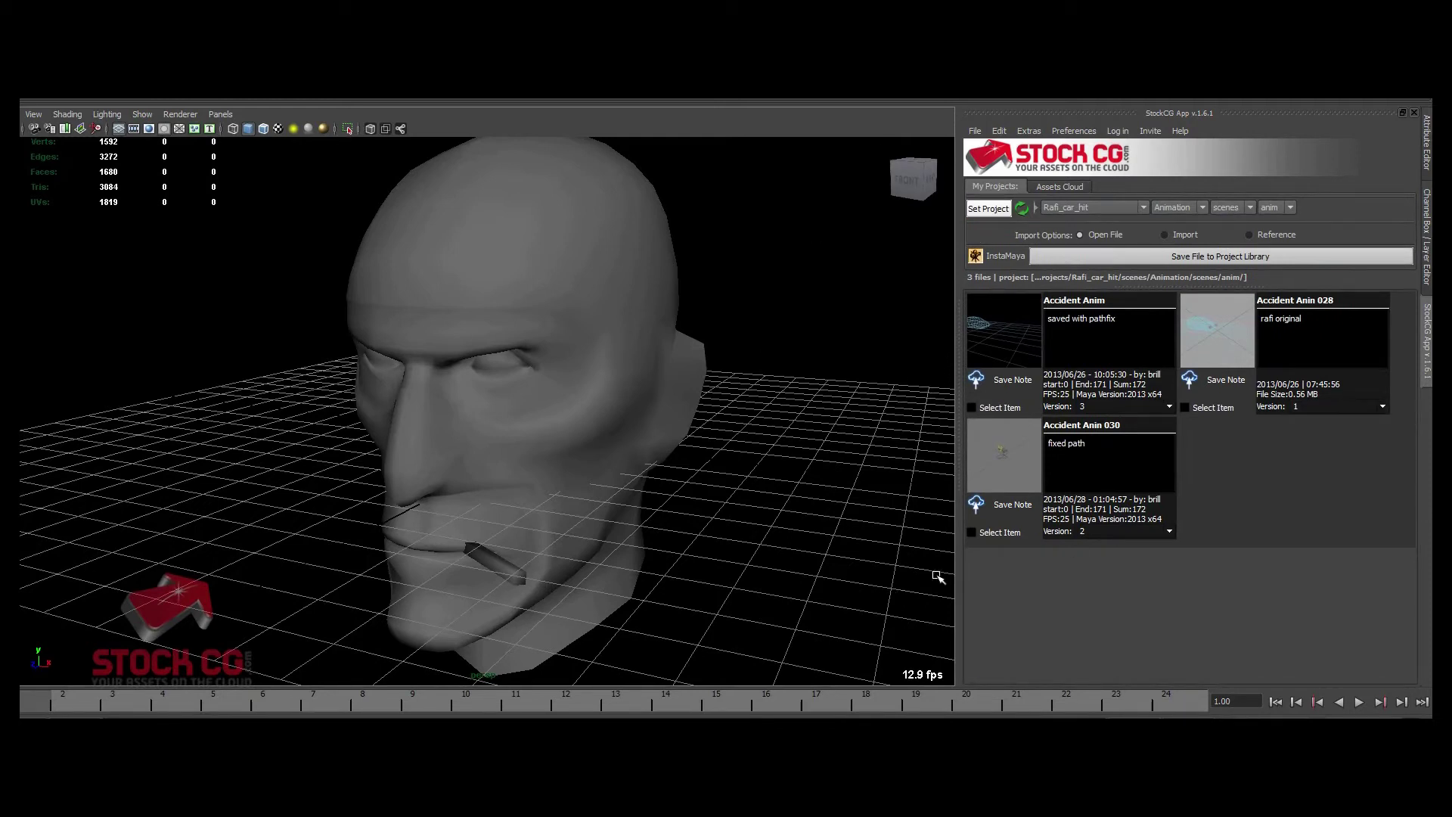
scroll(549, 374, down, 2)
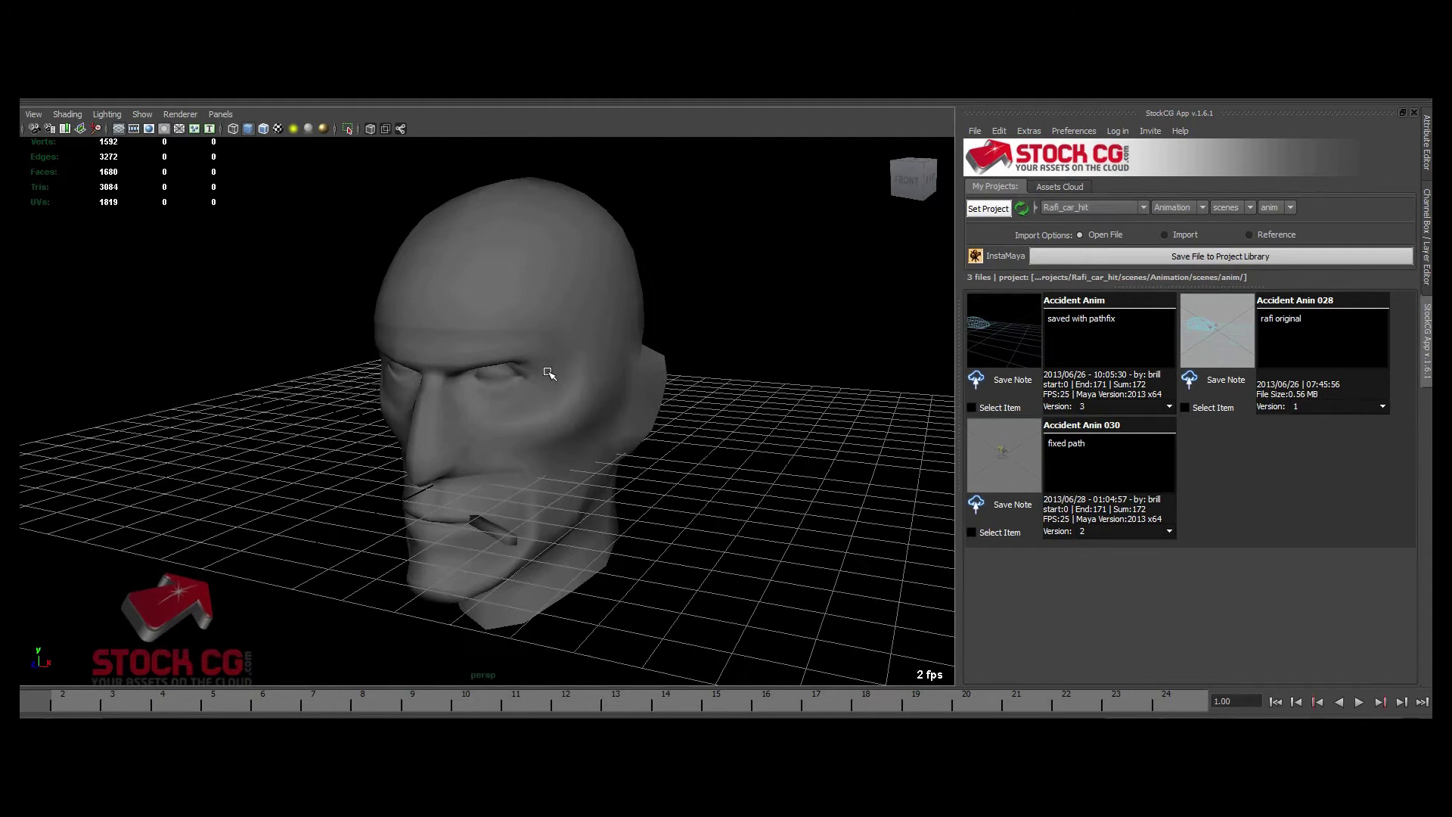
drag(713, 438, 688, 438)
scroll(706, 434, up, 3)
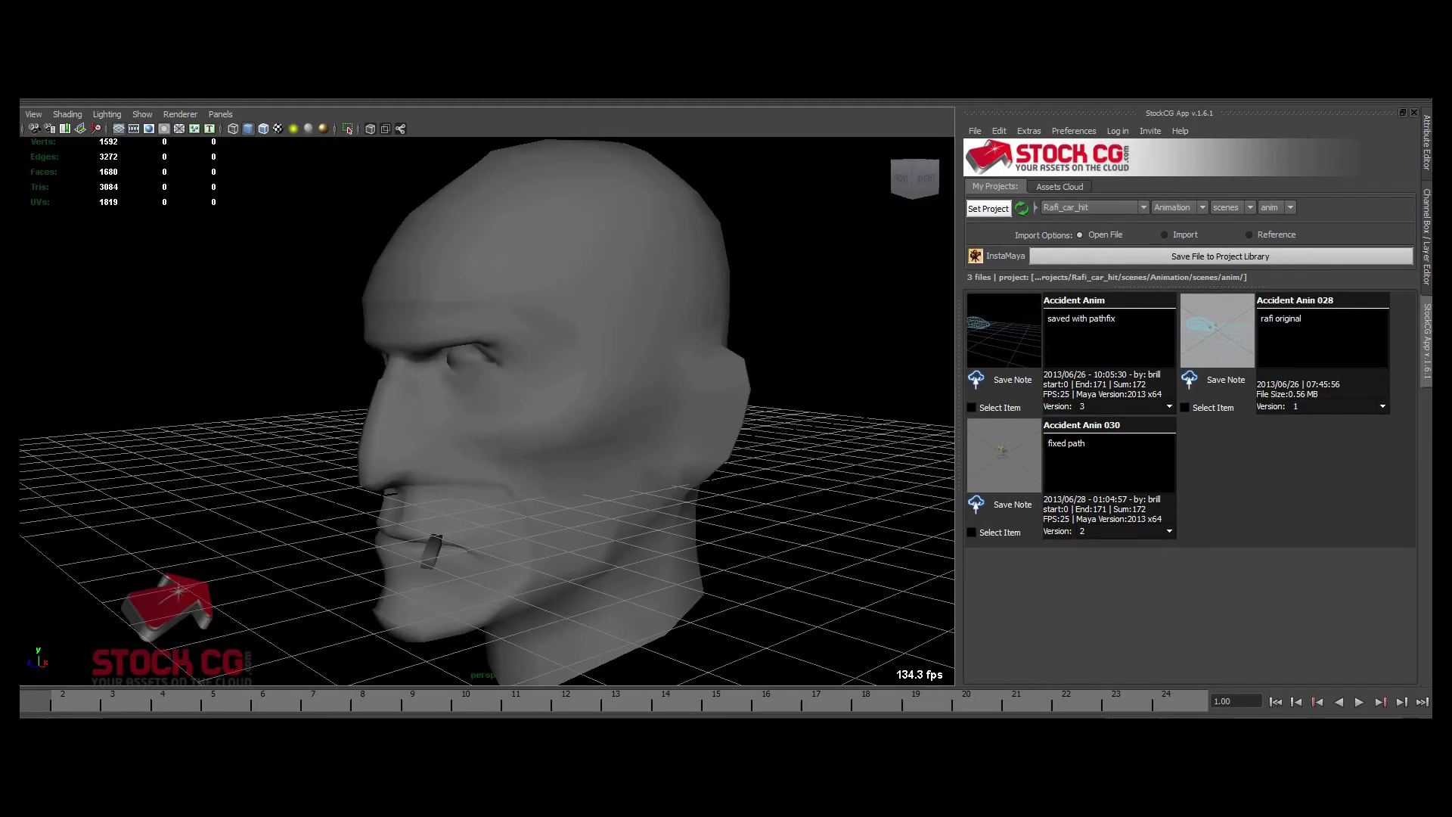
- Open the rings project's expanded folder path and check the Expand Paths Automatically preference
click(1086, 210)
click(1071, 231)
click(1113, 211)
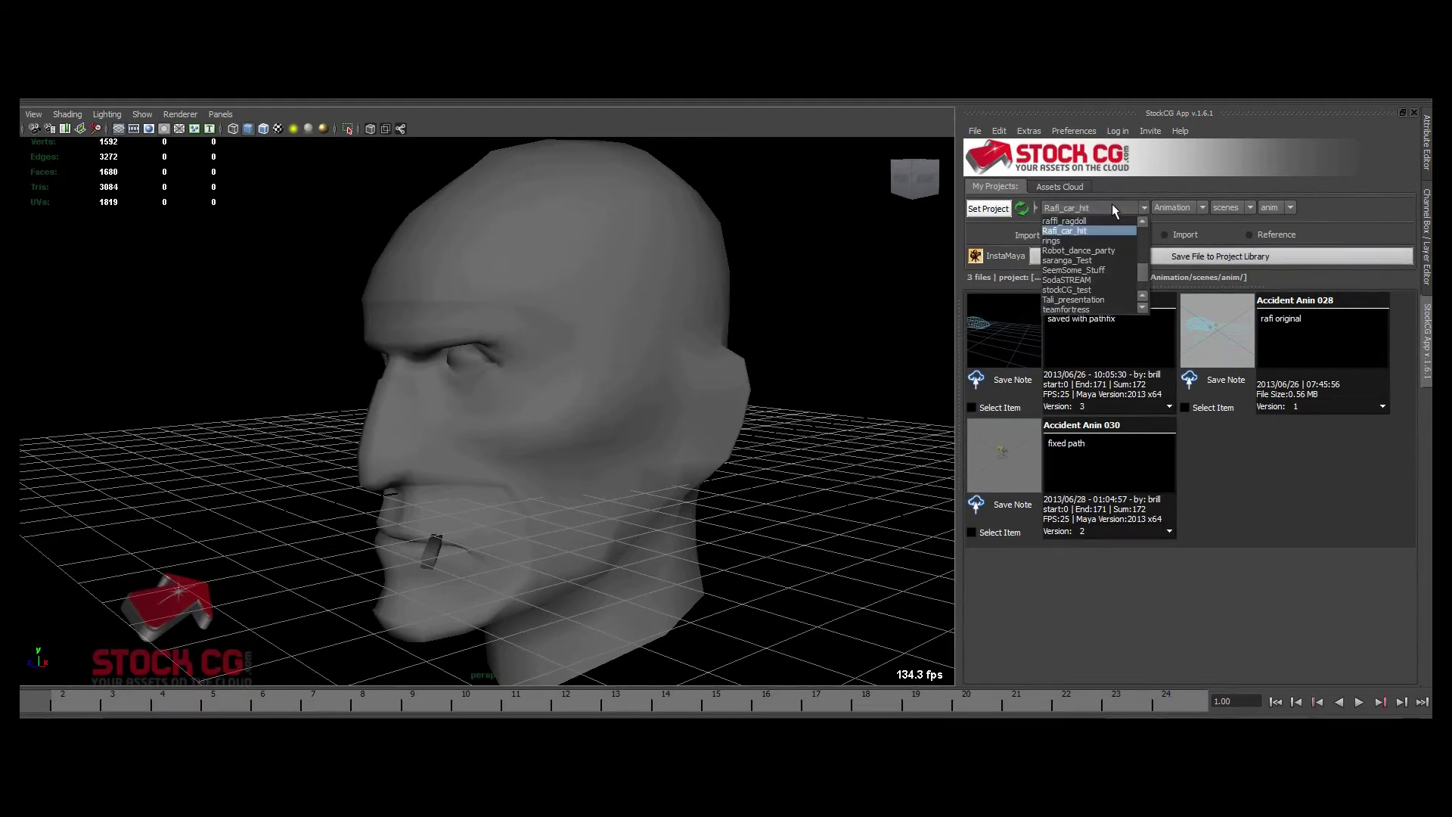
click(1095, 242)
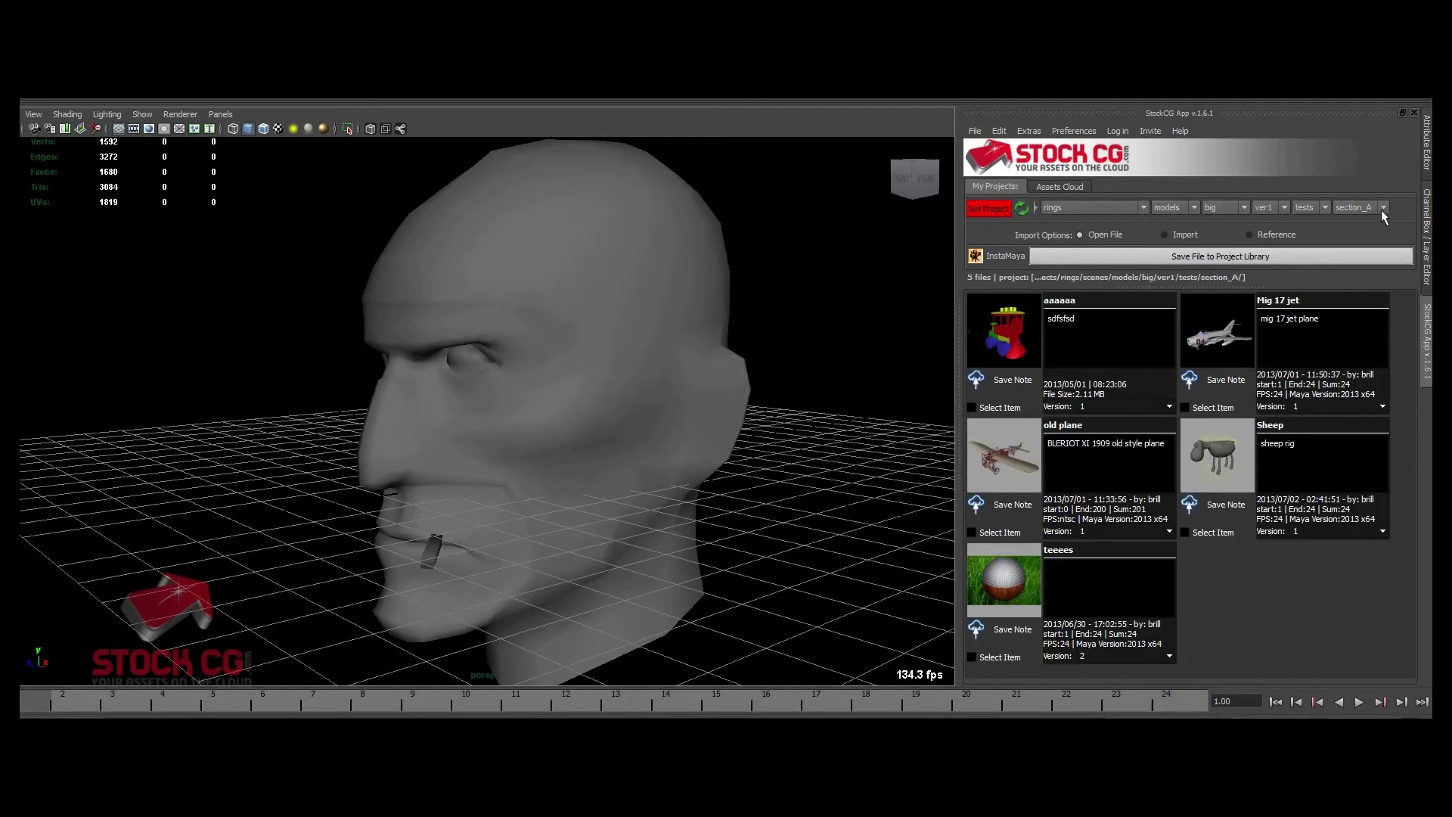
scroll(1102, 215, up, 2)
scroll(1104, 210, down, 2)
click(1074, 131)
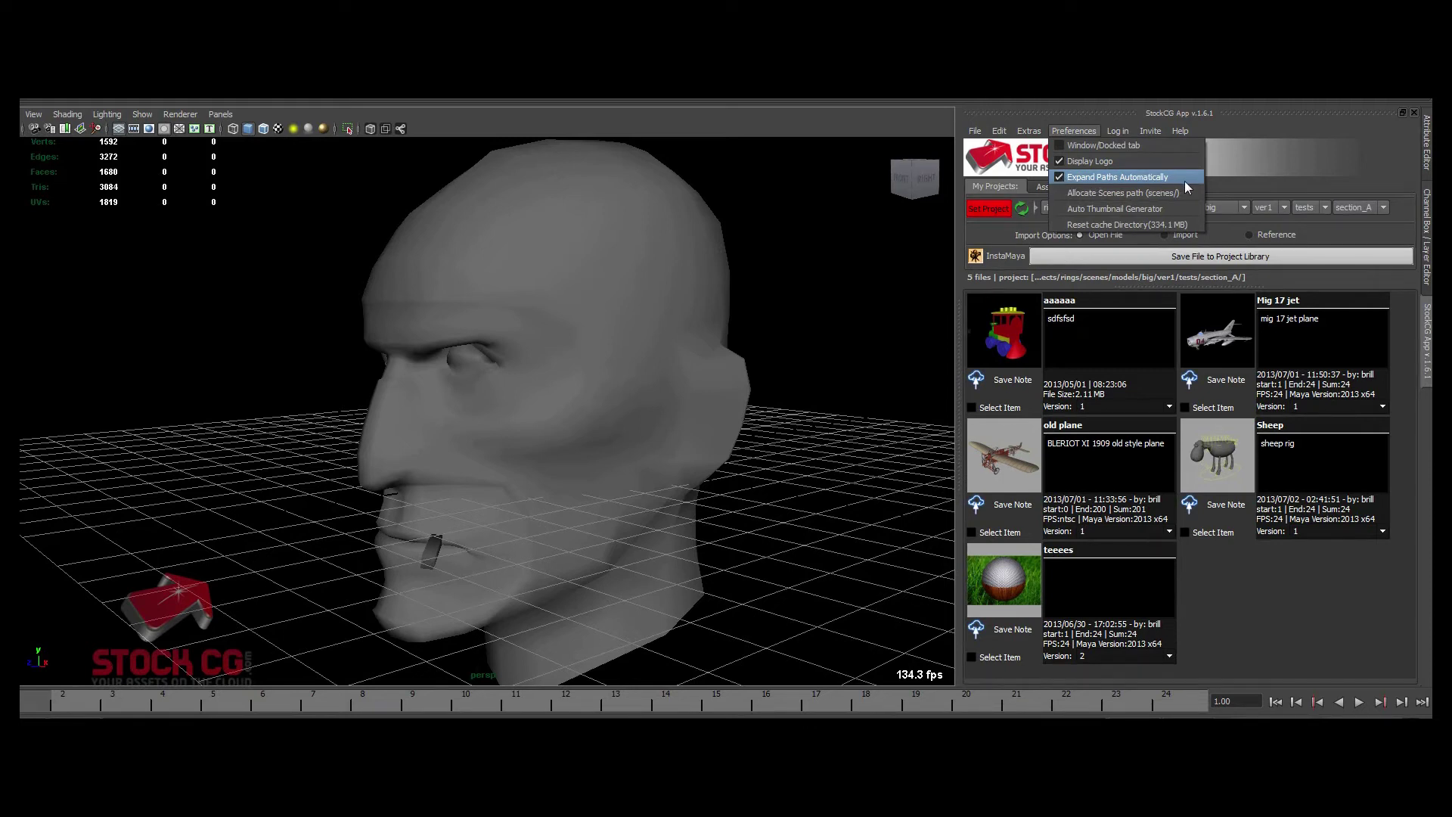
click(1355, 234)
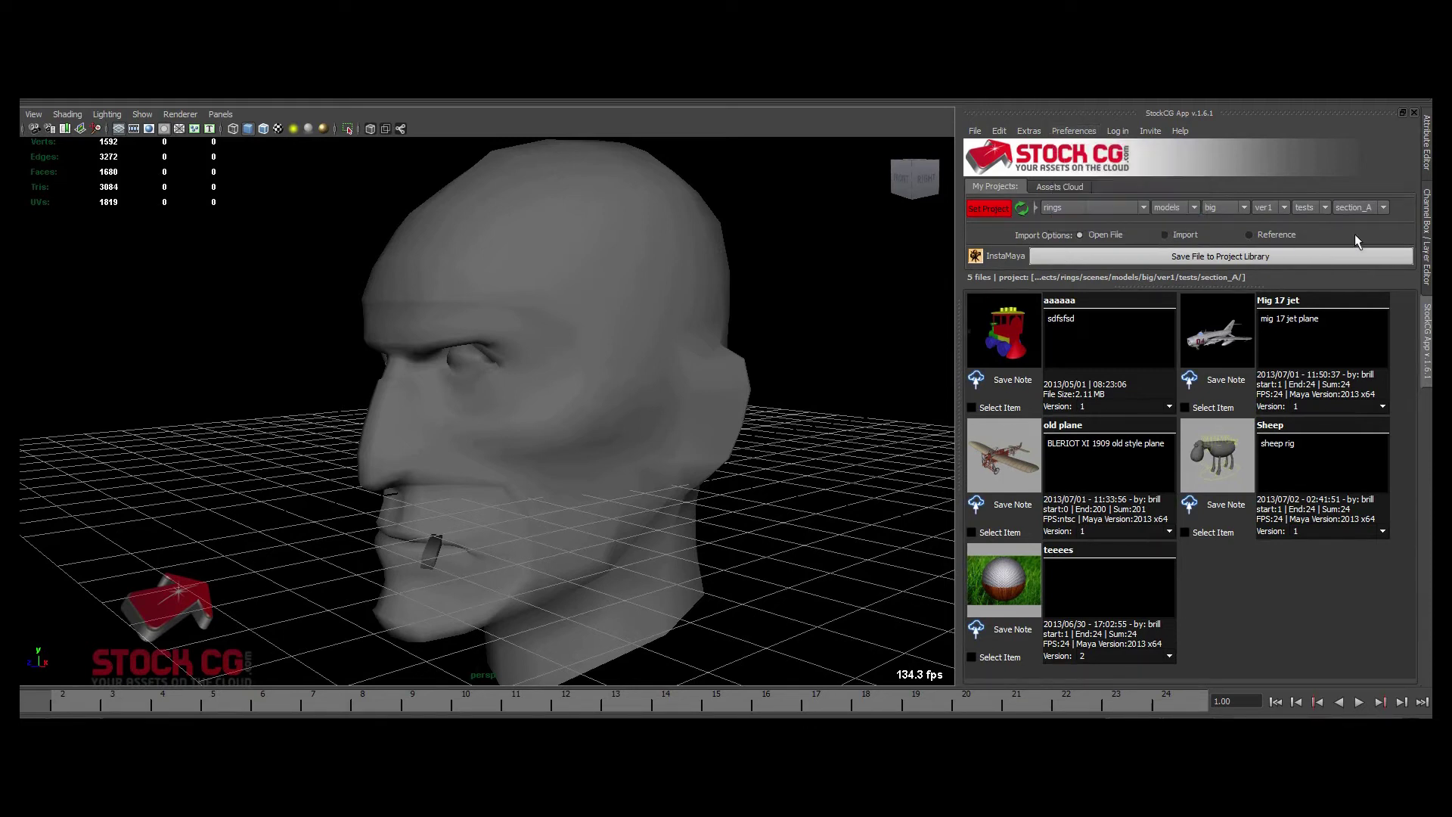
- Switch to the Rafi_car_hit project and compare the rig scene folders under Animation and Simulation
click(1125, 210)
click(1101, 231)
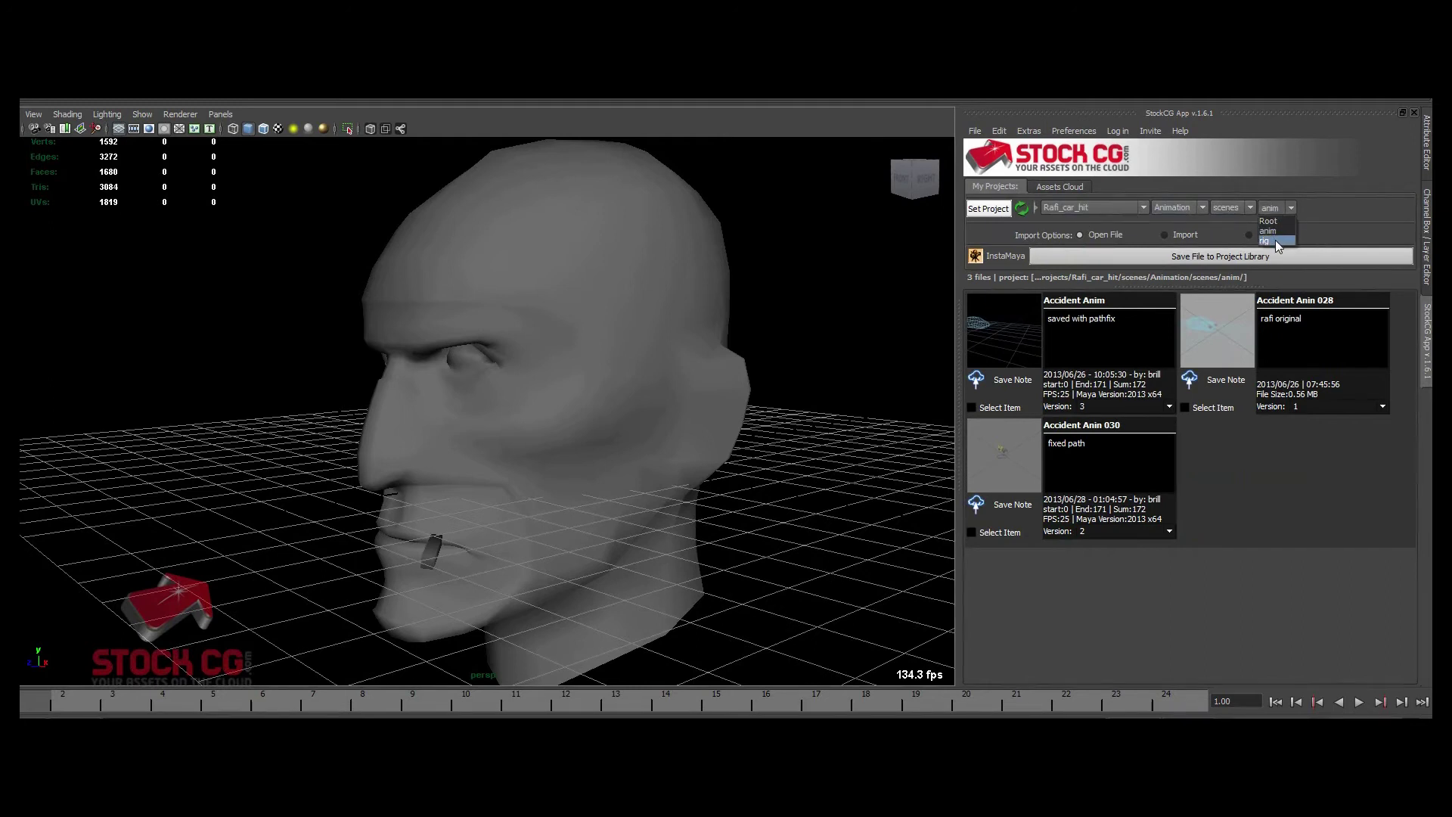
click(1276, 238)
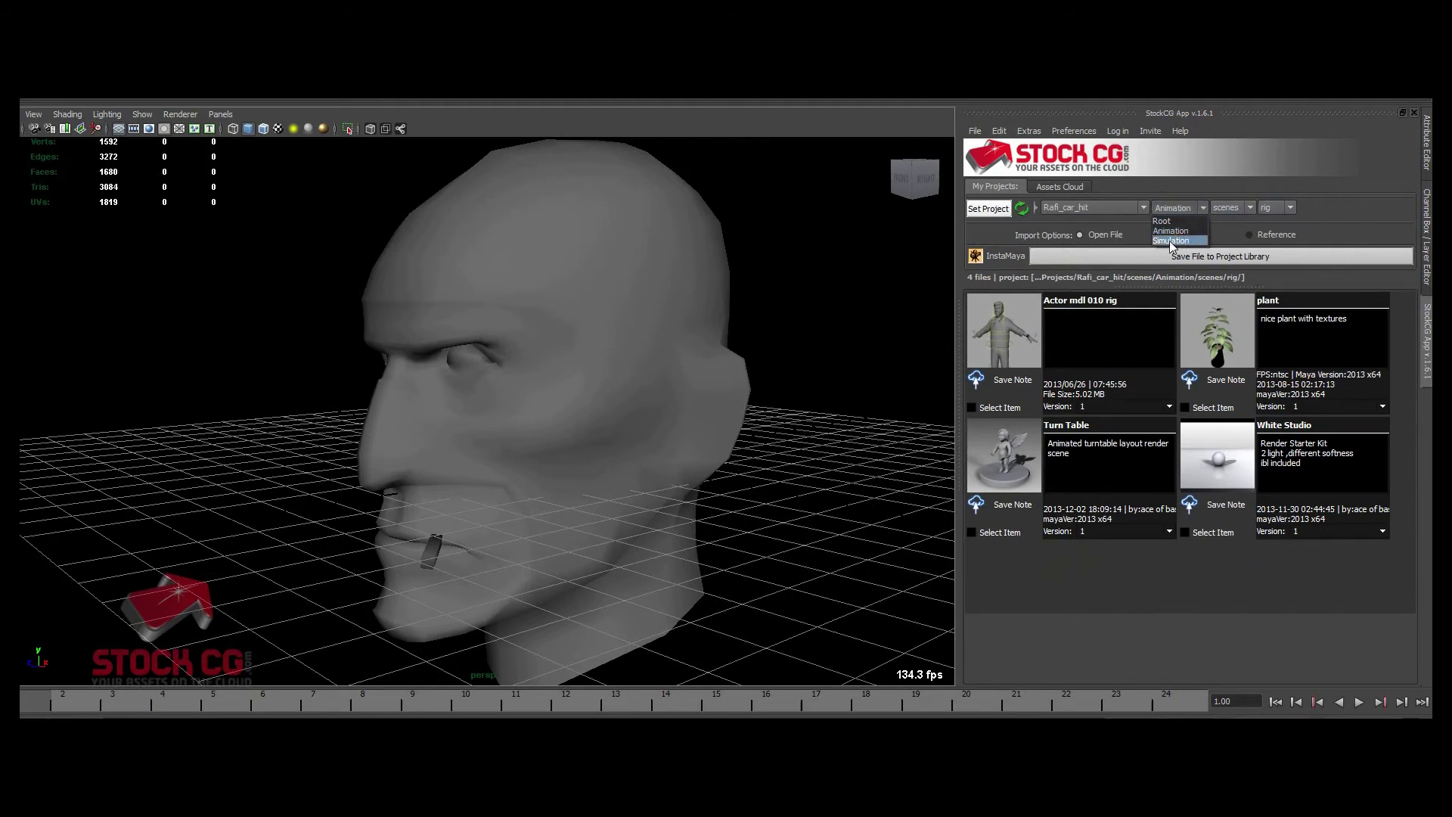
click(1170, 241)
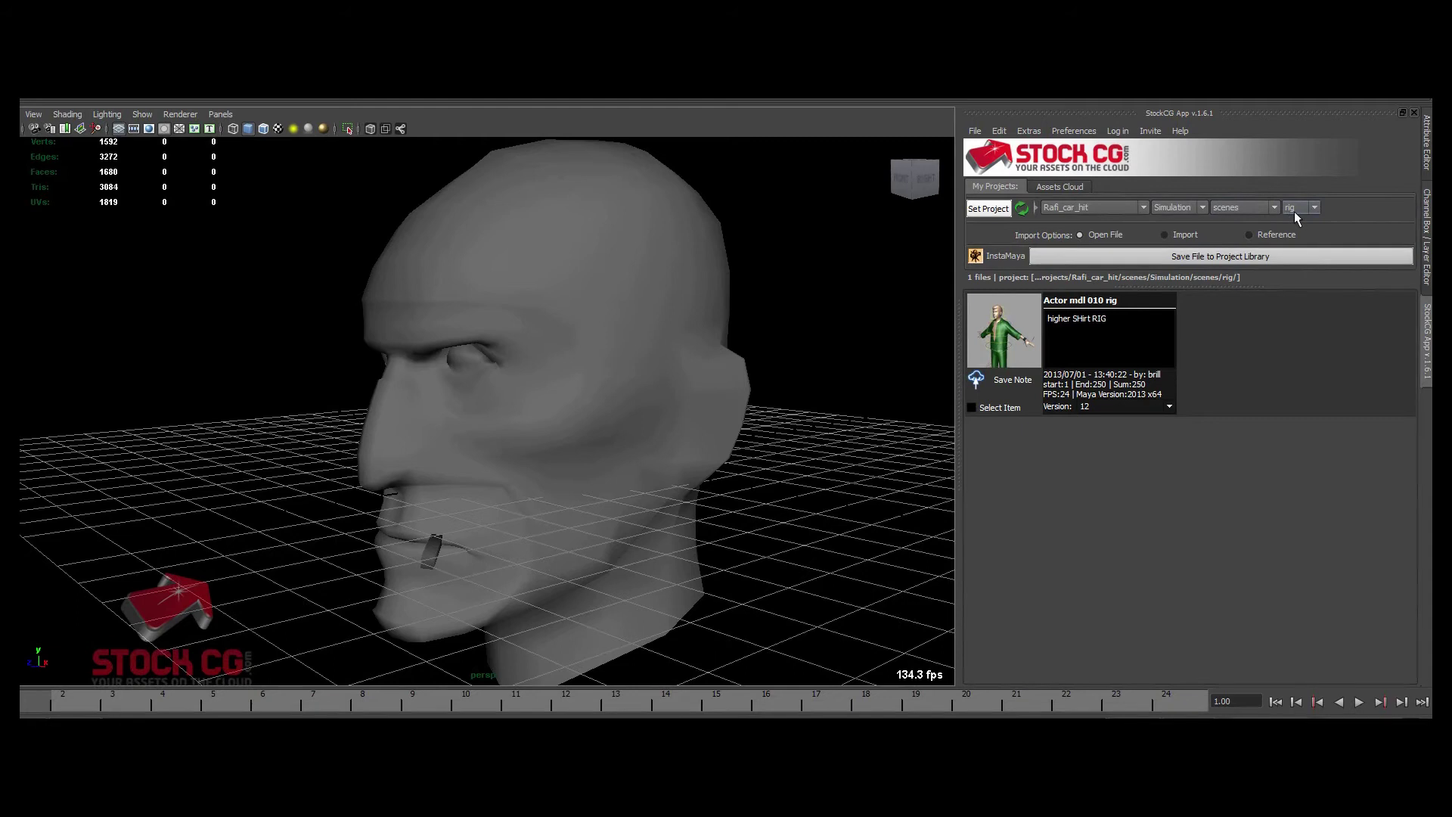
click(1186, 207)
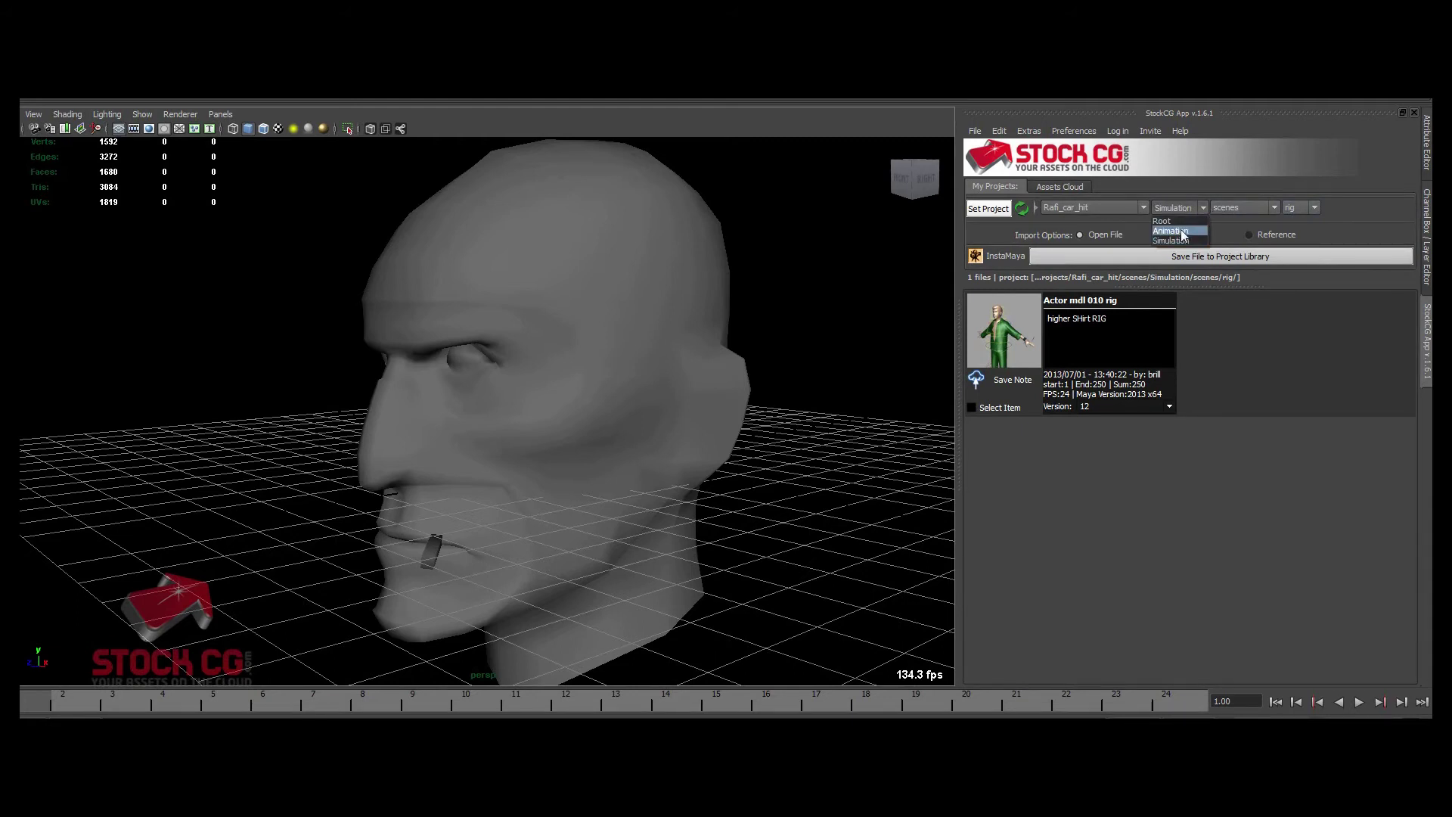
click(1180, 231)
click(1186, 207)
click(1178, 240)
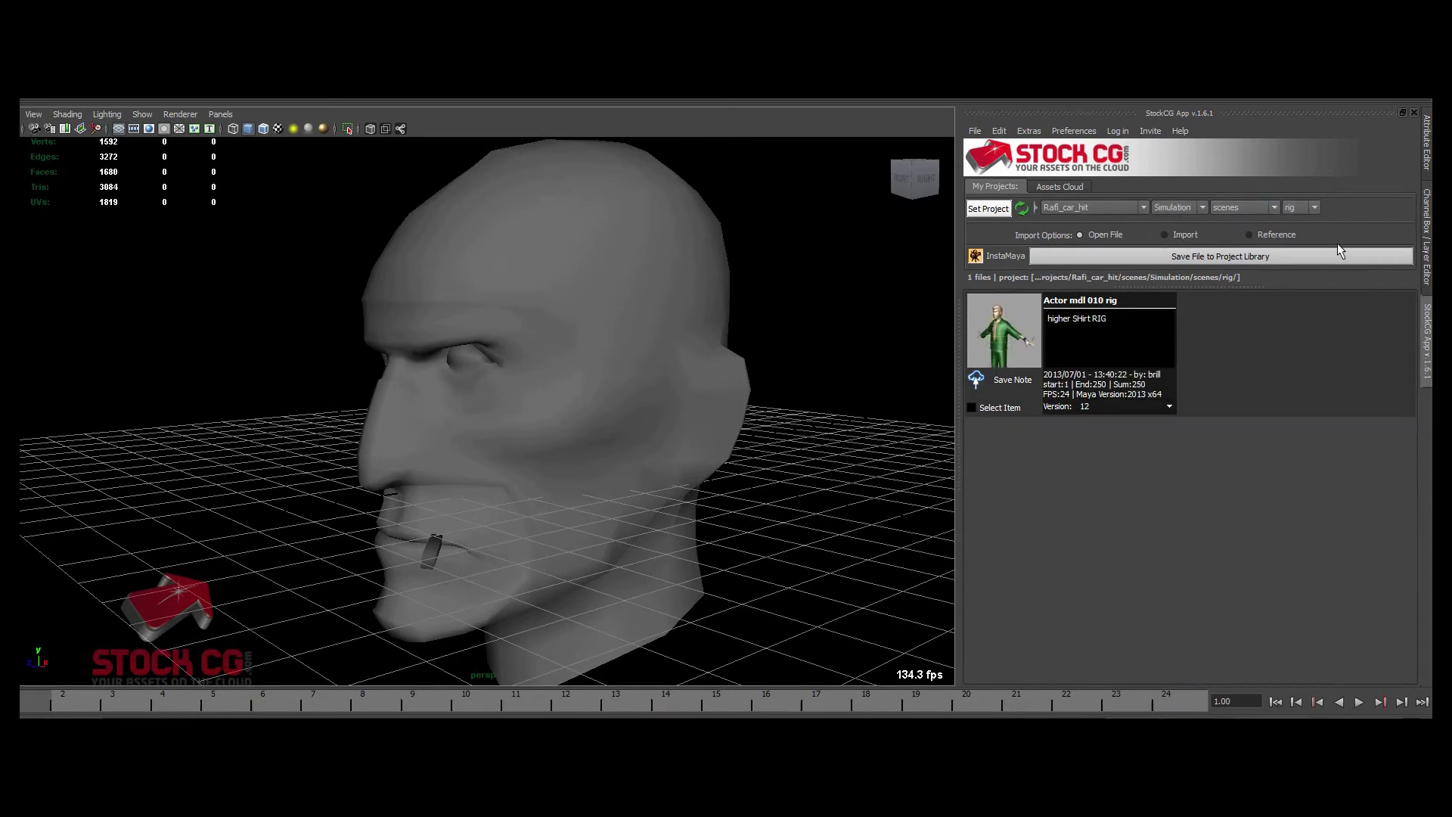
- Compare the anim scene folders under Simulation and Animation, and finish on the Simulation one
click(1311, 207)
click(1288, 234)
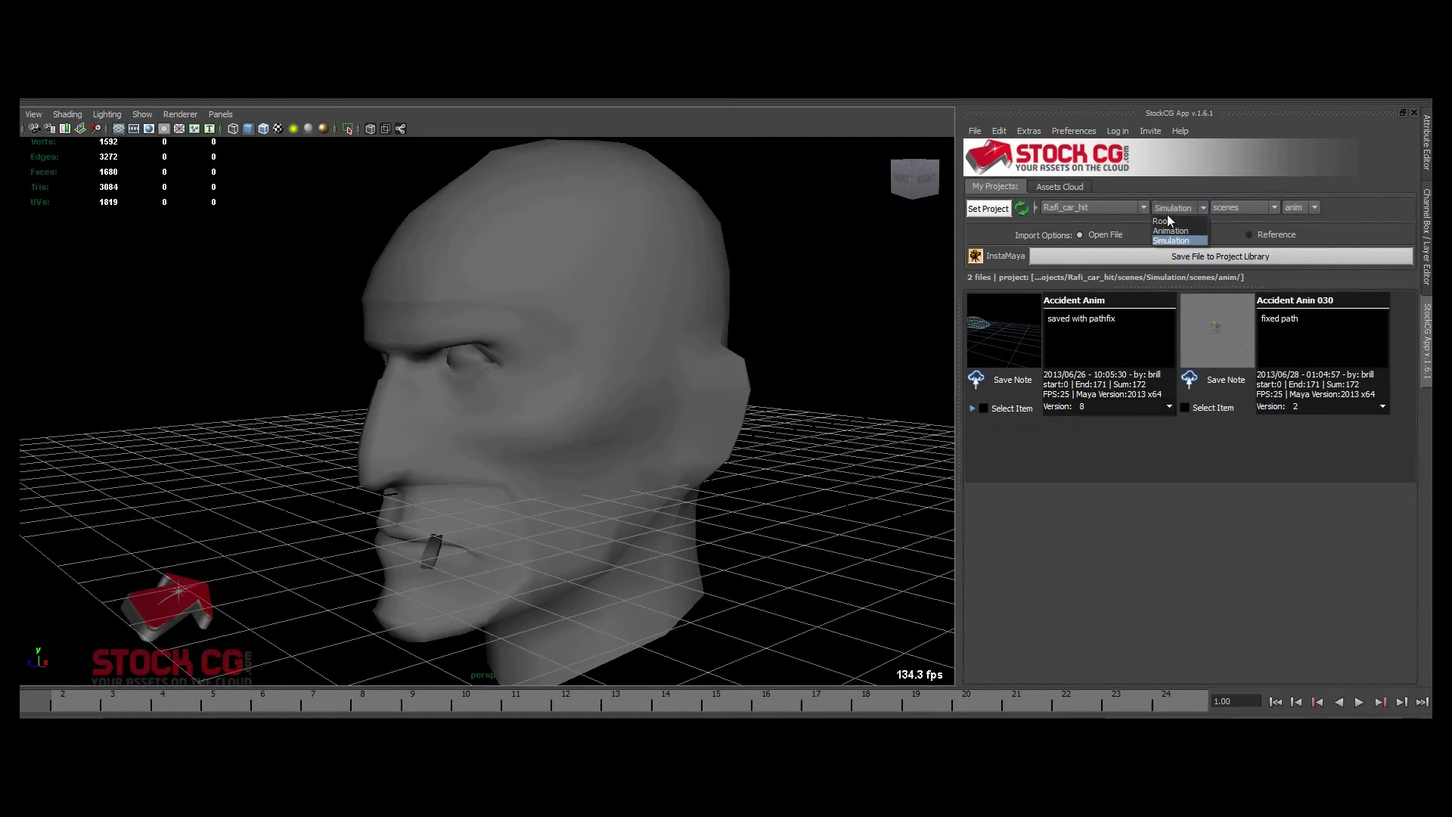
click(1170, 230)
click(1172, 207)
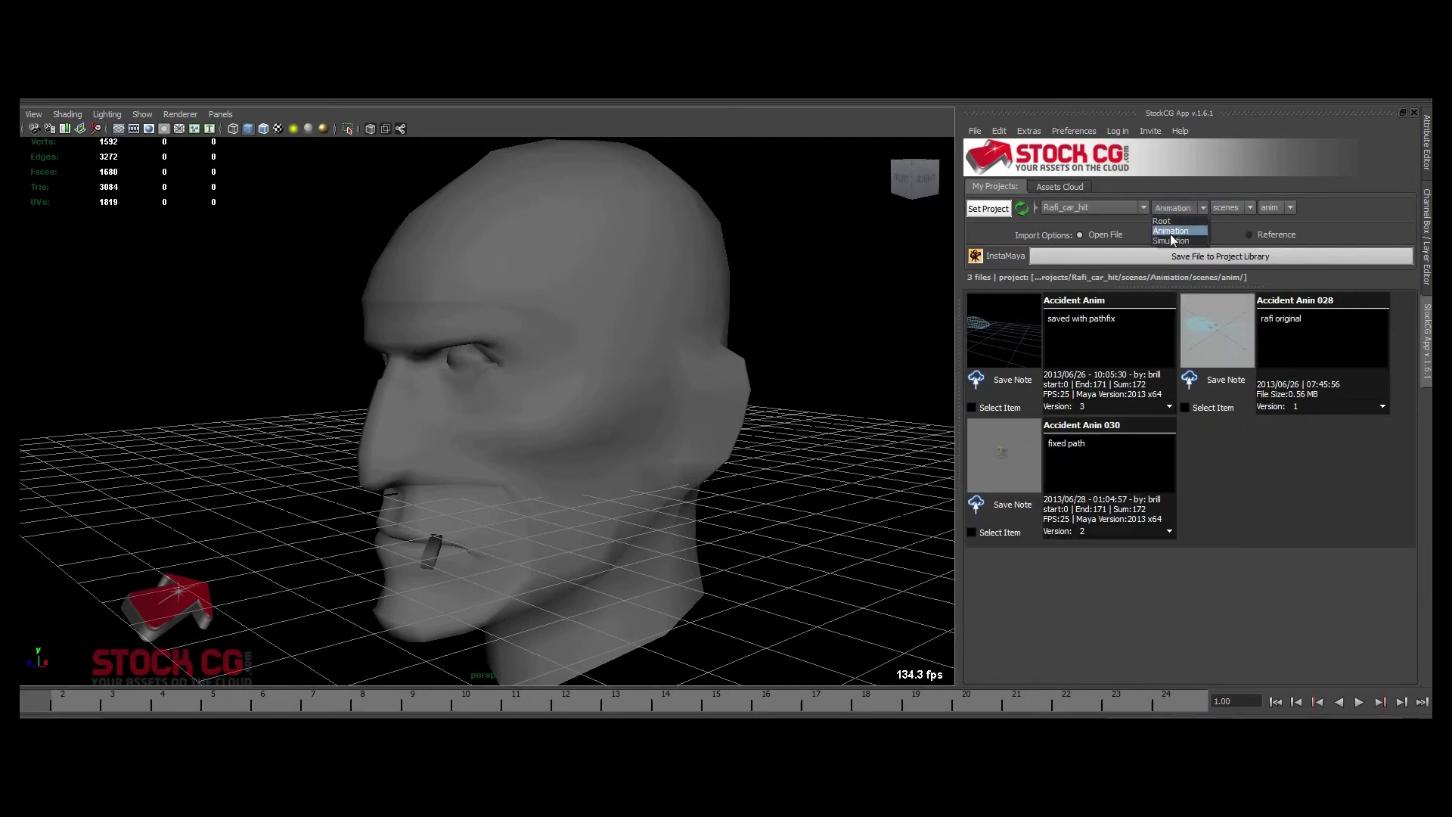
click(1172, 241)
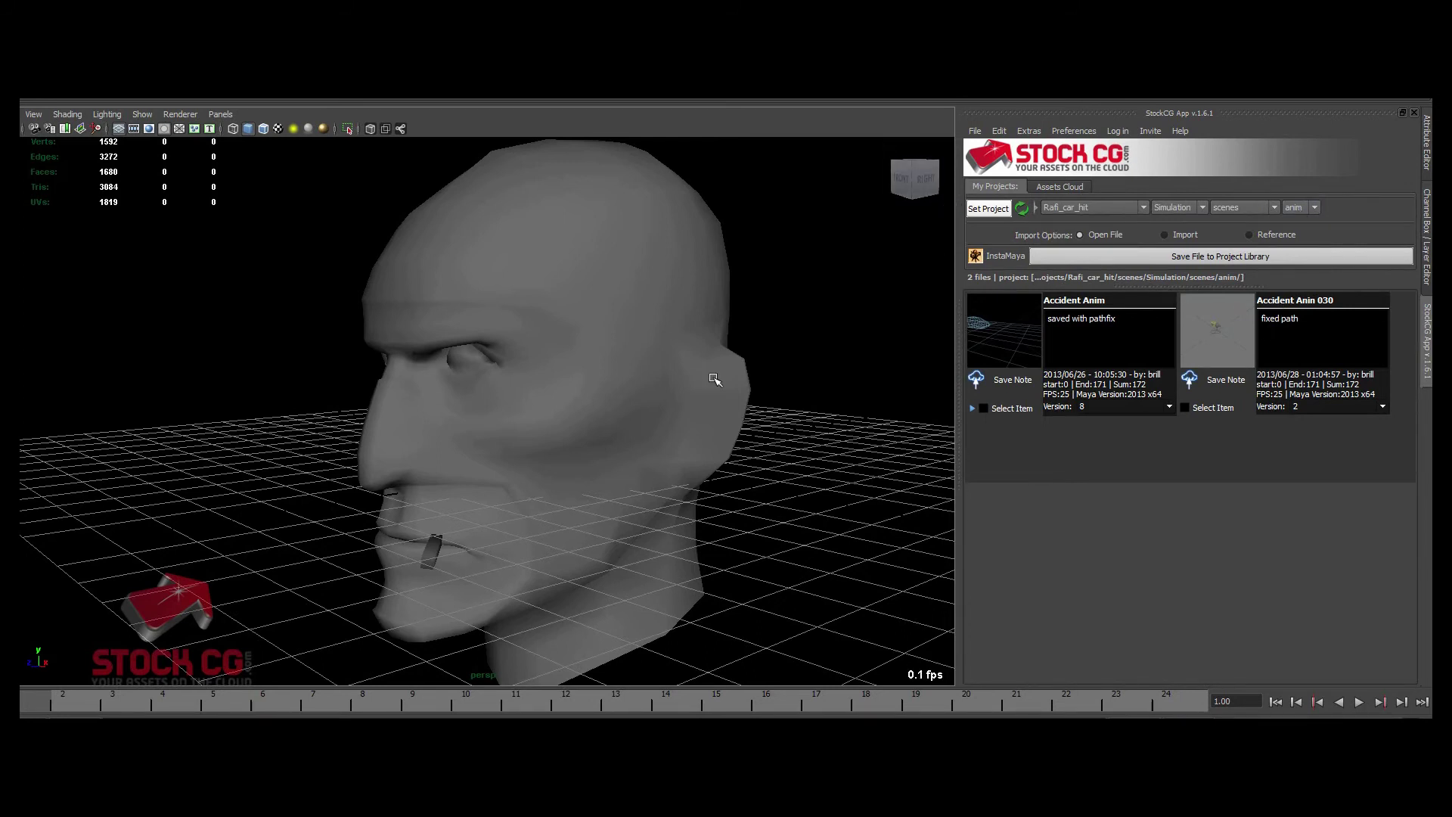
- Start a new empty scene without saving the changes to the head scene
drag(715, 378, 868, 315)
click(975, 131)
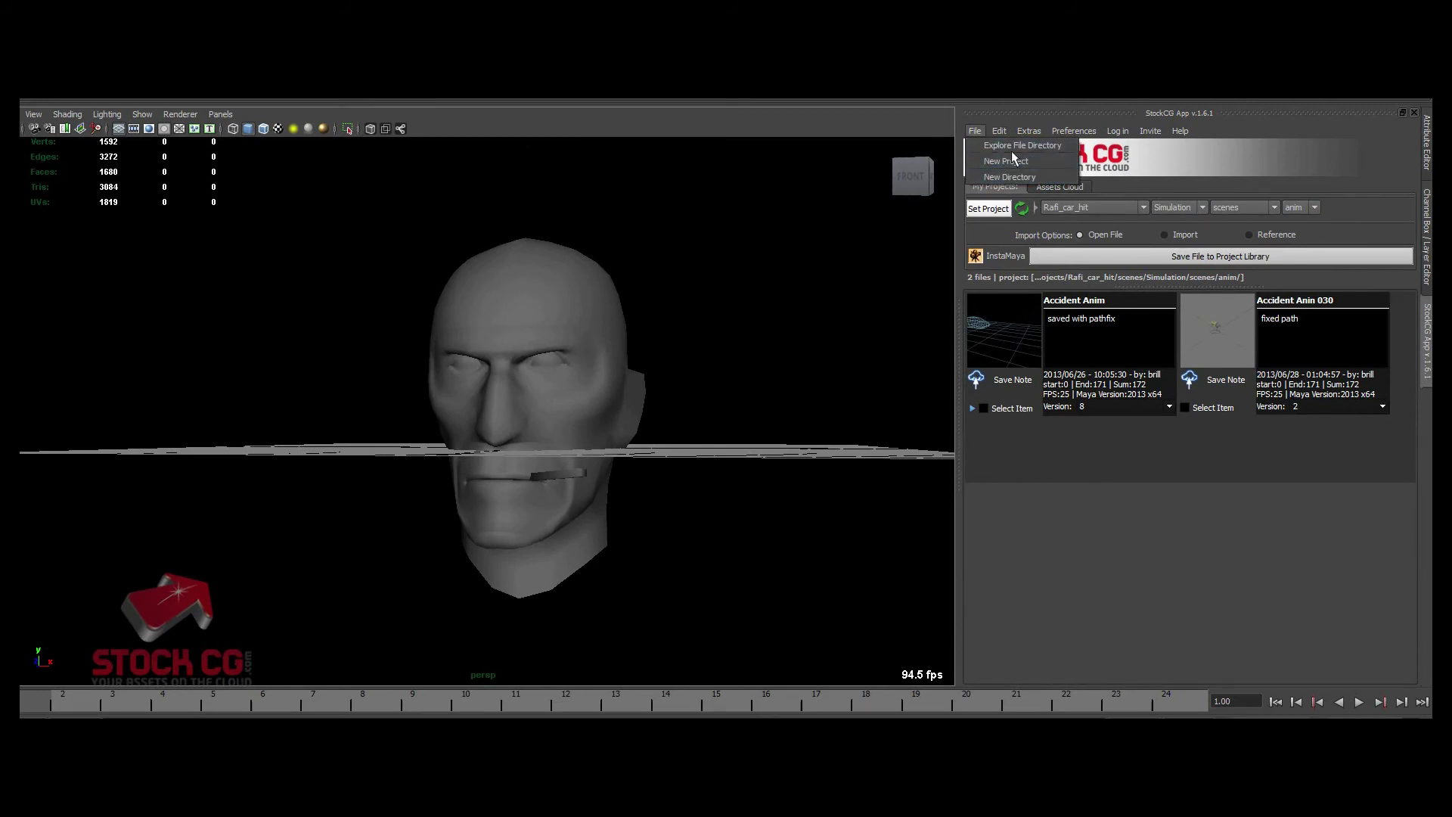
click(821, 226)
key(ctrl+n)
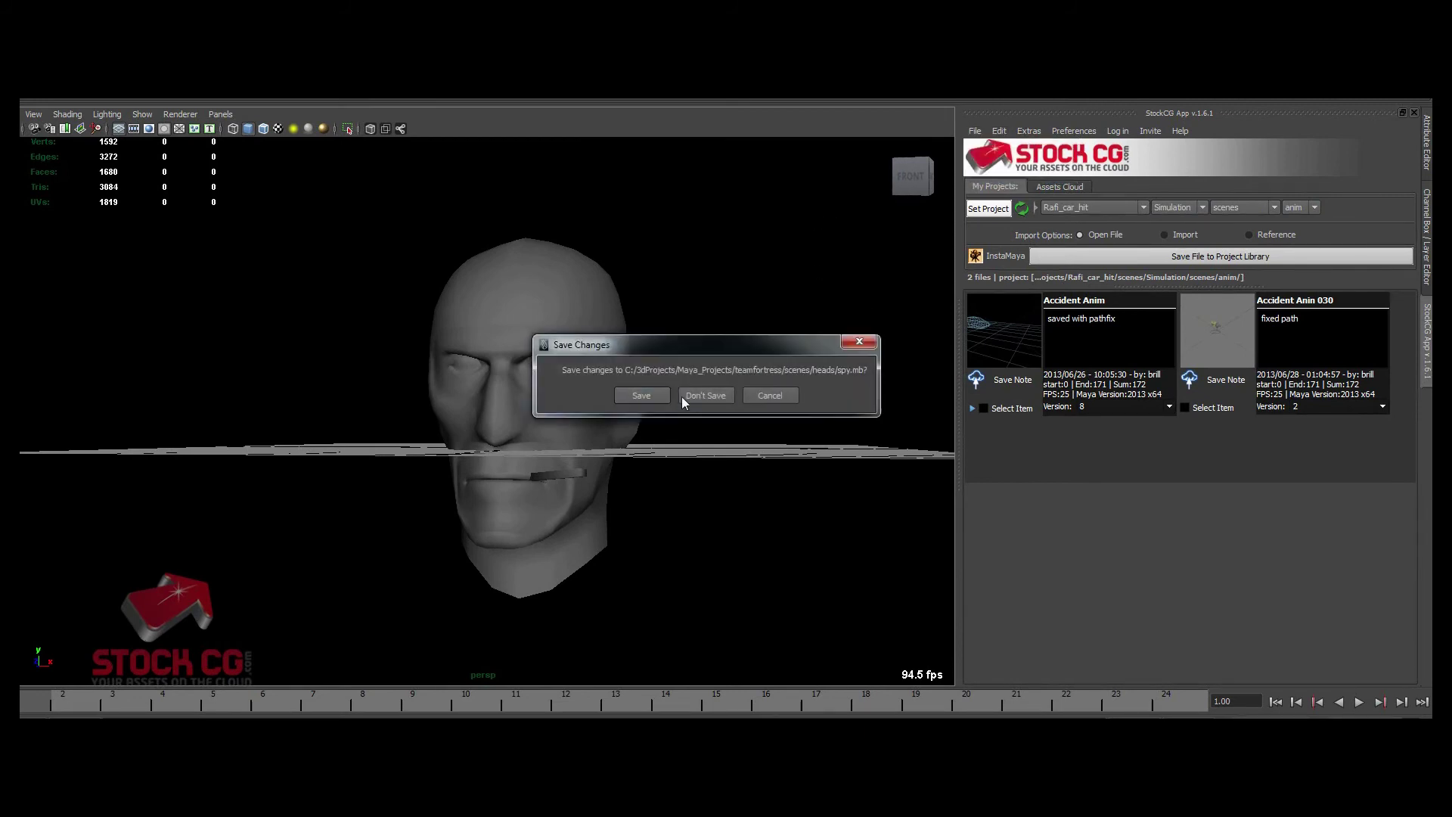
click(706, 404)
- Create a project named "new project" in the Maya_Projects directory
click(975, 131)
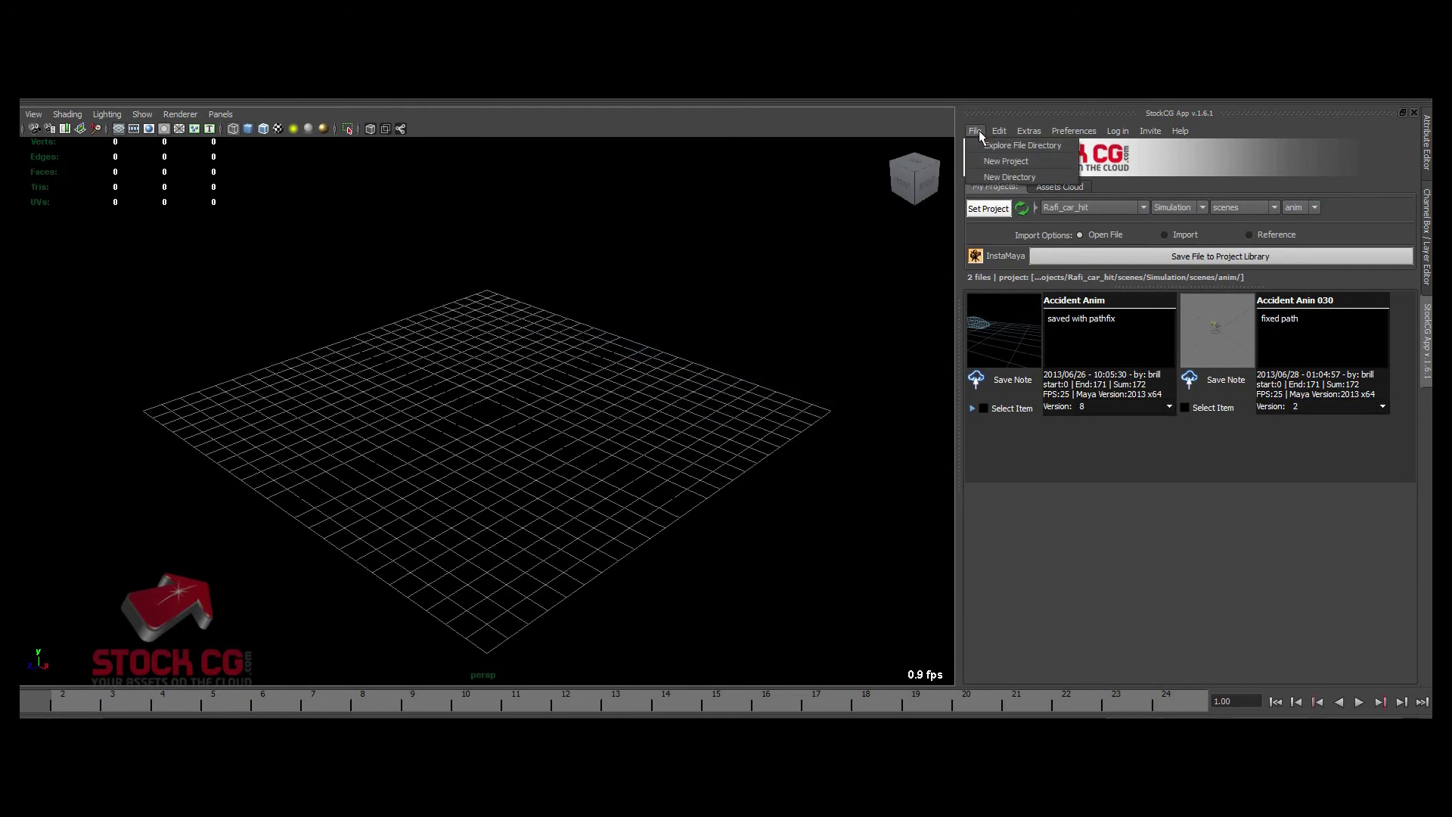
click(1015, 165)
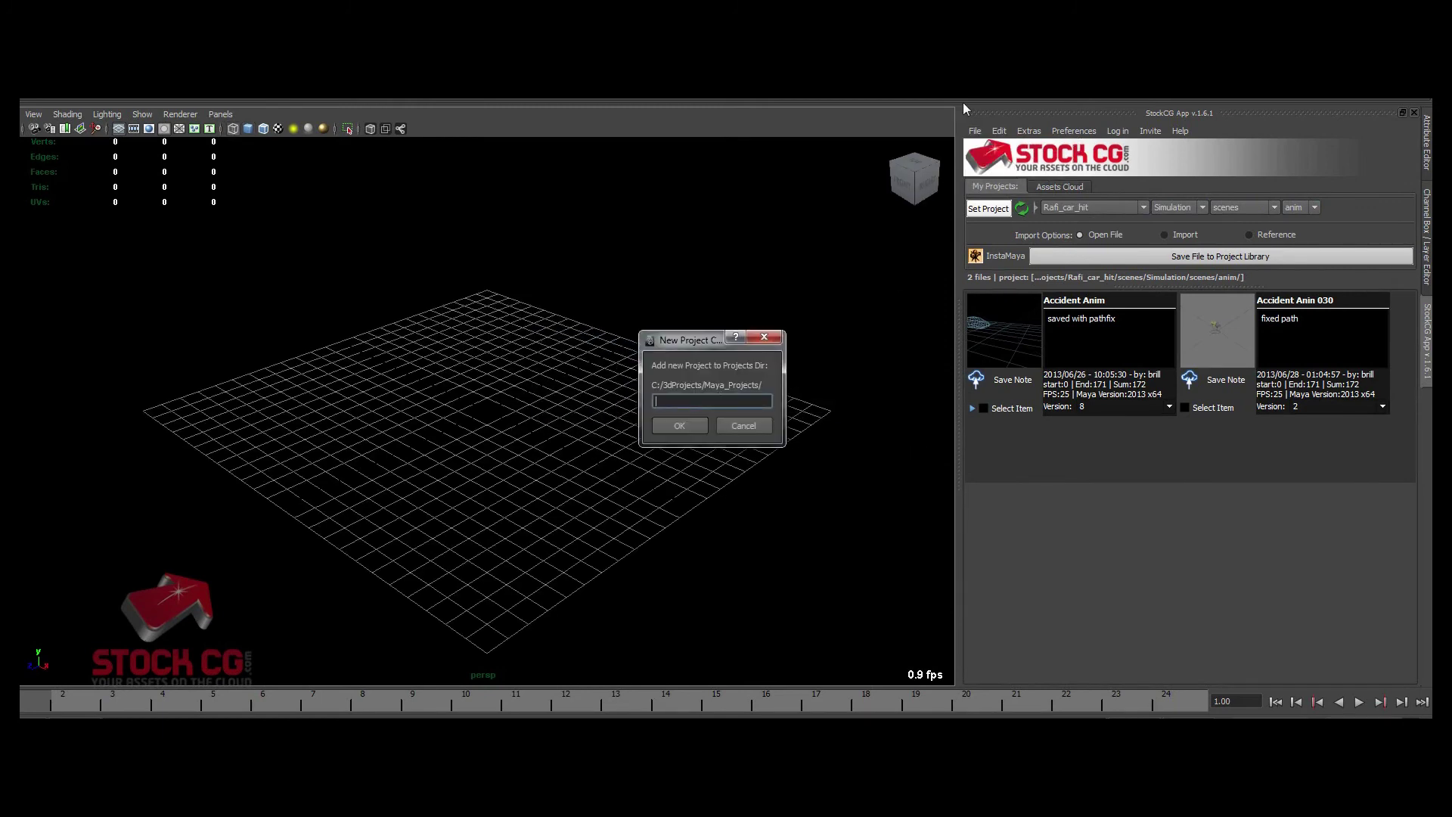
text(new project)
key(Return)
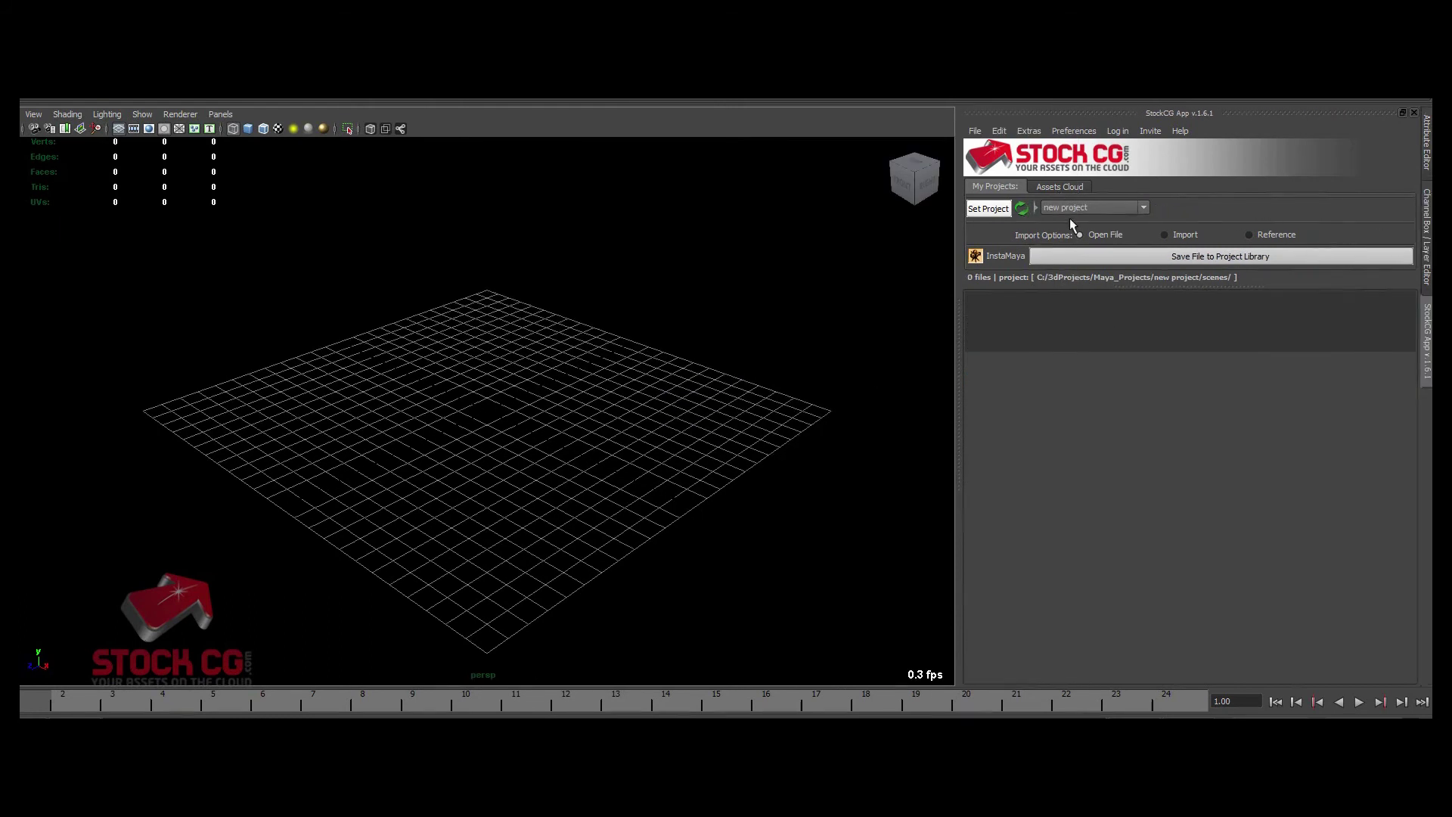
- Add a subdirectory named "rigging" to the new project's scenes folder
click(975, 131)
click(997, 176)
text(rigging)
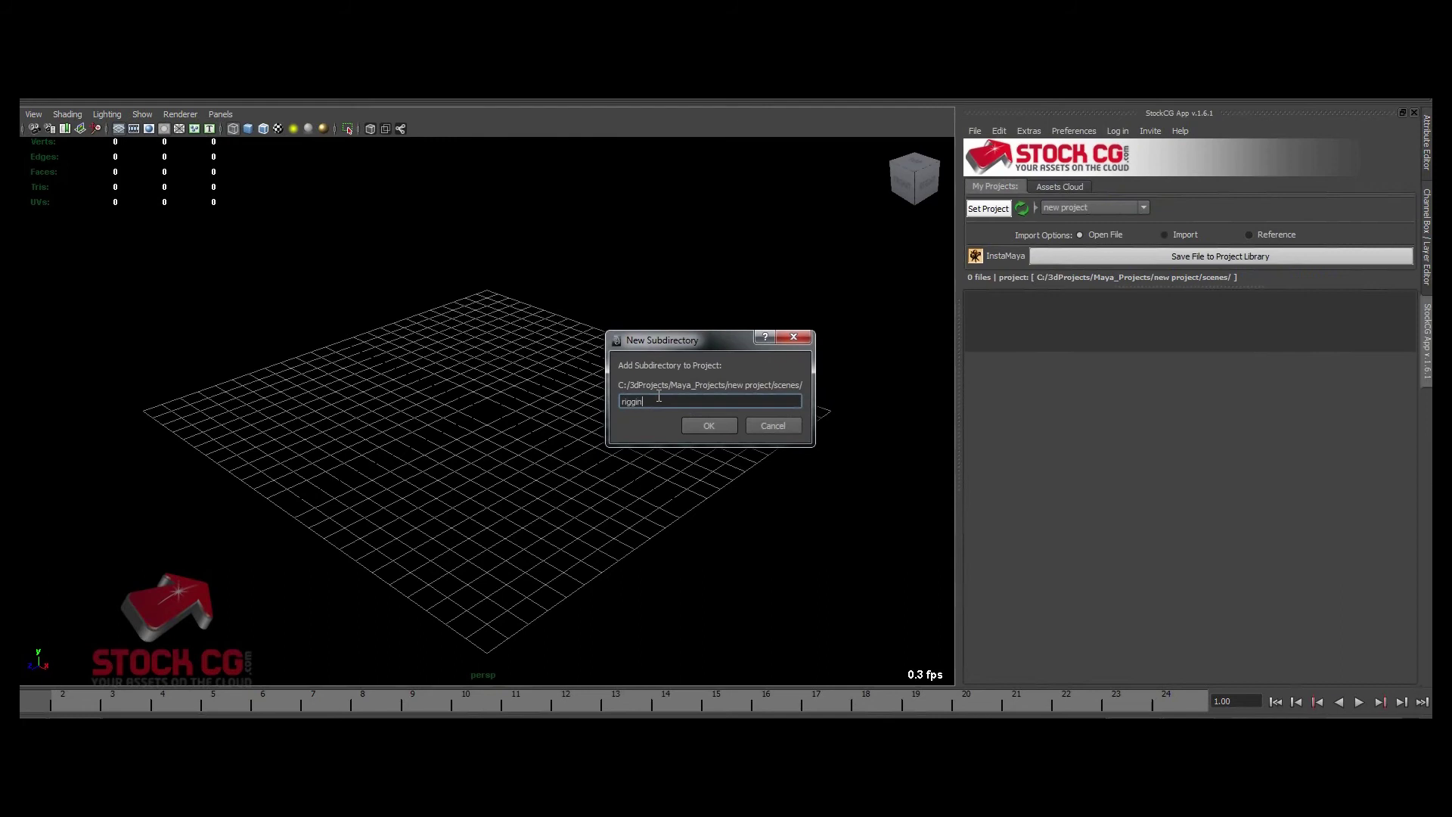
key(Return)
- Return to the Root level of the scenes folder and add a subdirectory named "modeling"
click(1162, 207)
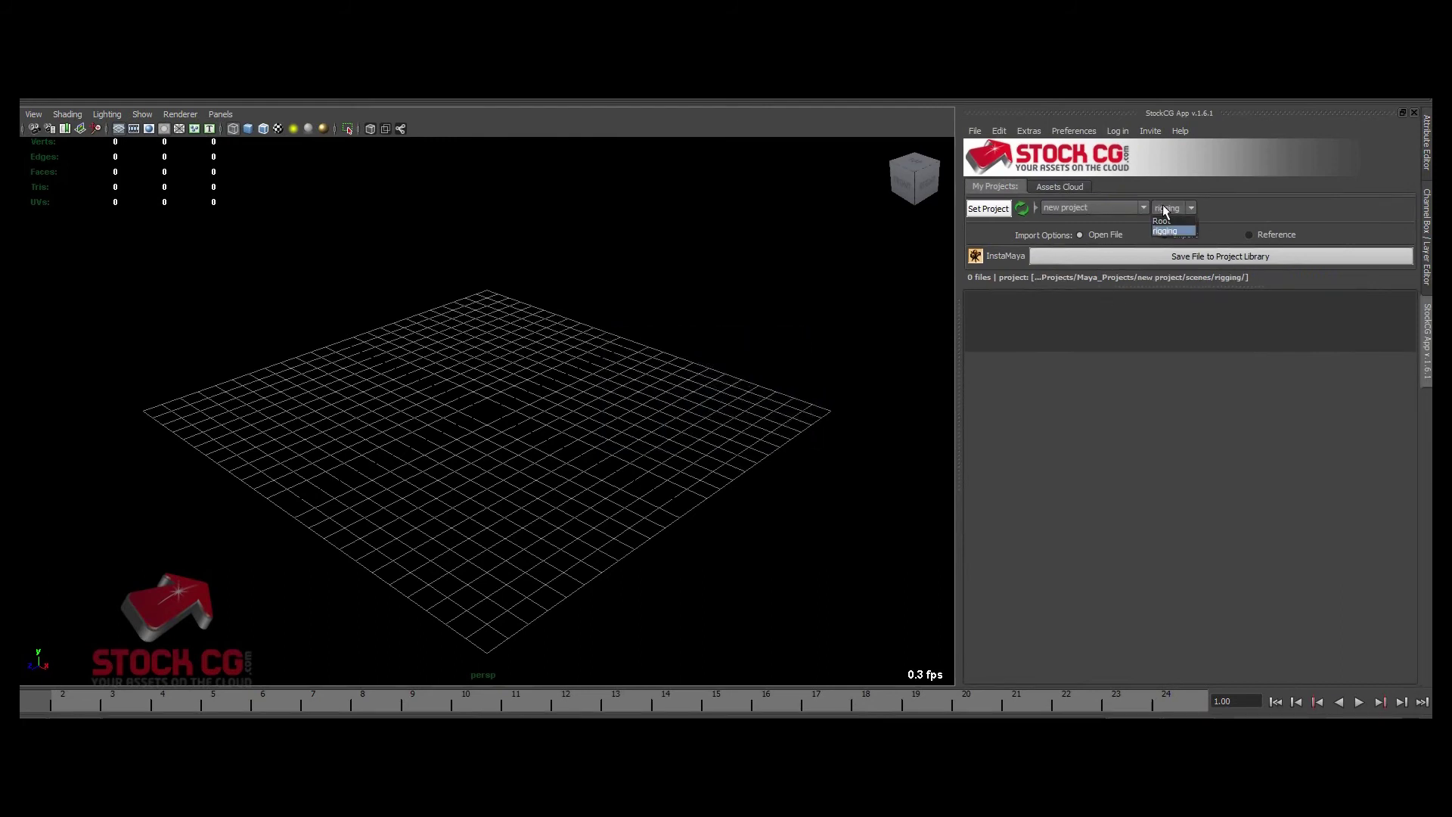
click(1162, 207)
click(1169, 212)
click(1166, 220)
click(975, 131)
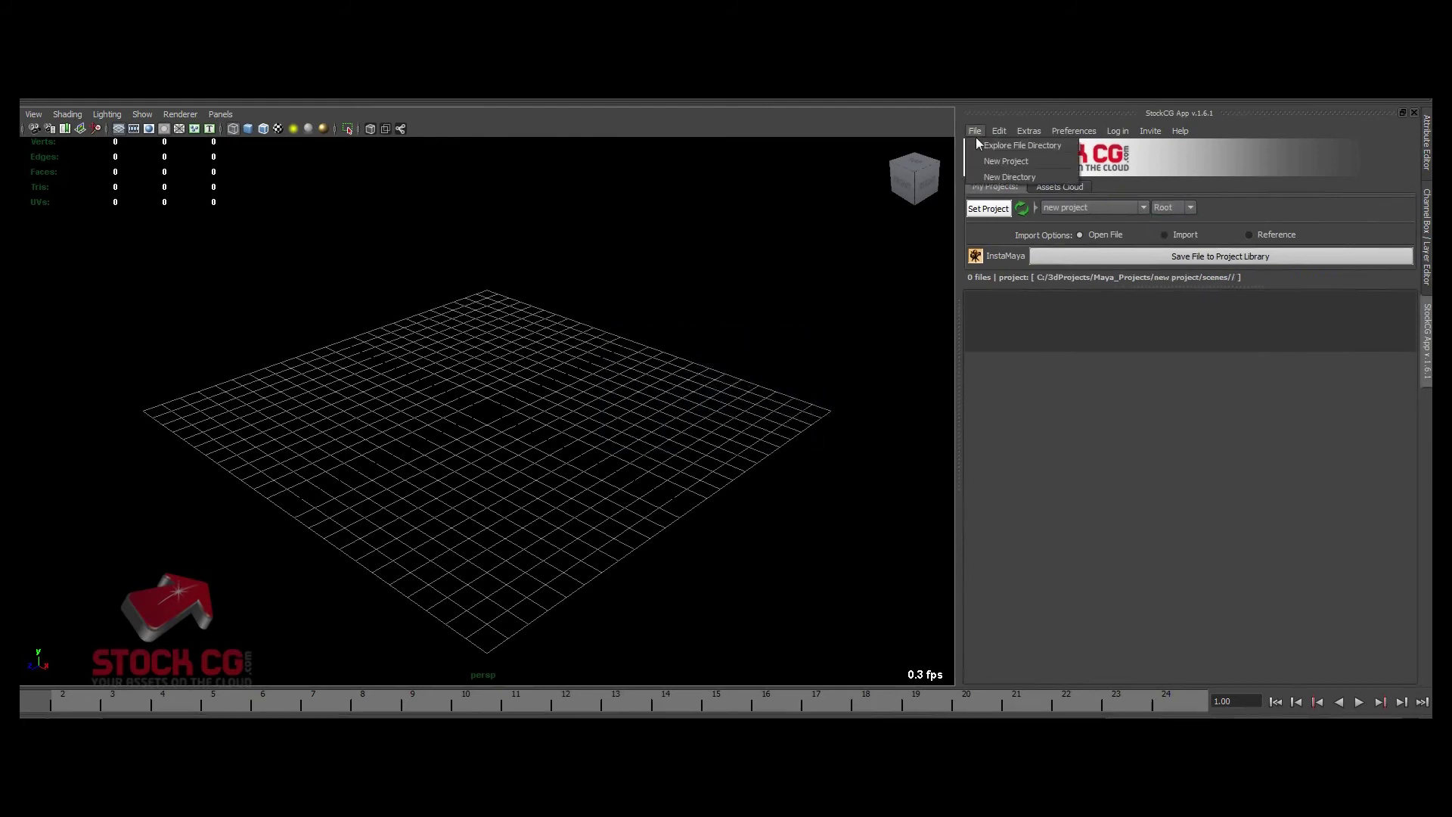
click(995, 178)
text(model)
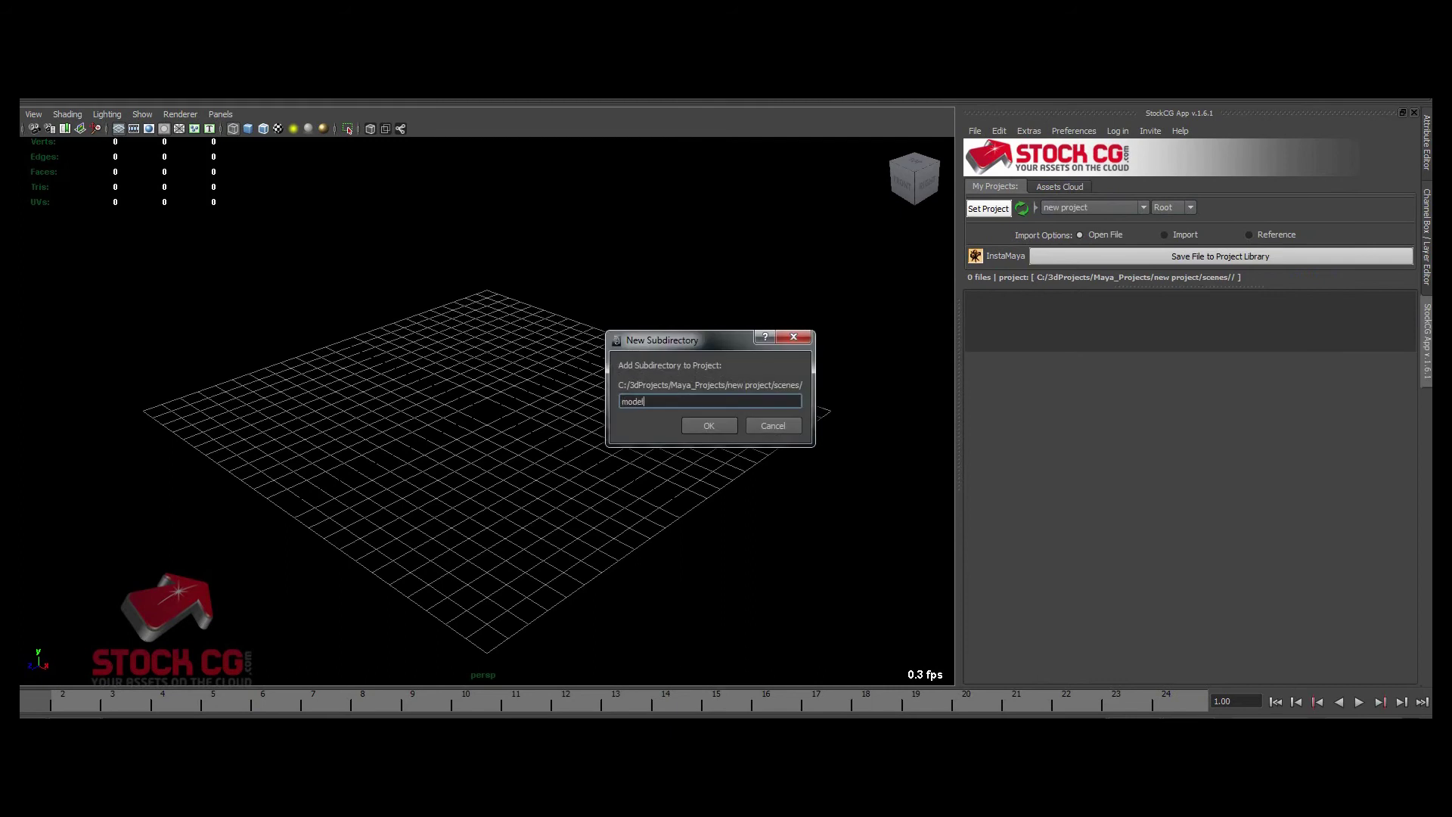
text(ing)
key(Return)
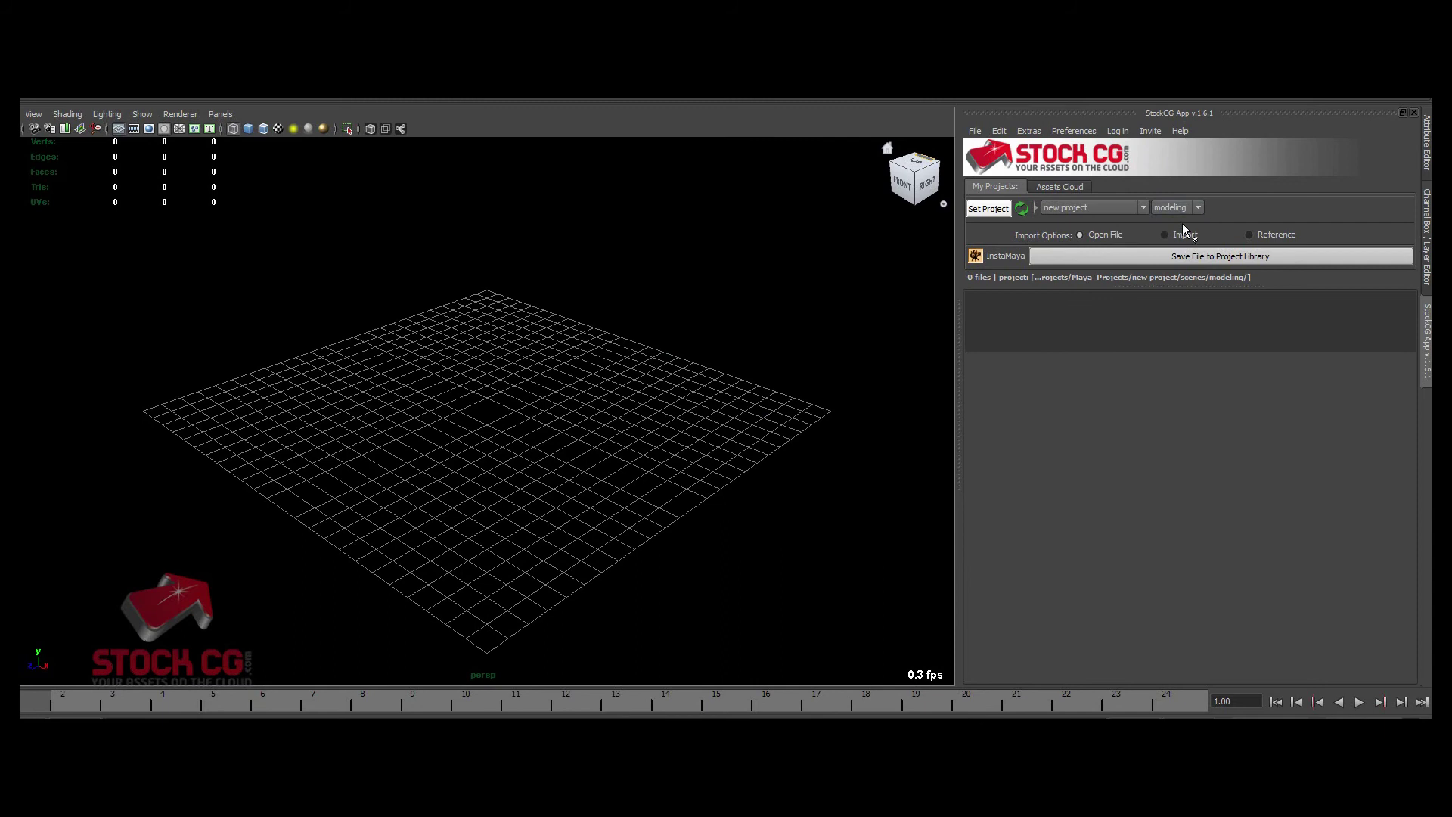
- Add a subdirectory named "shot1" inside the modeling directory
click(1182, 231)
click(975, 131)
click(1006, 176)
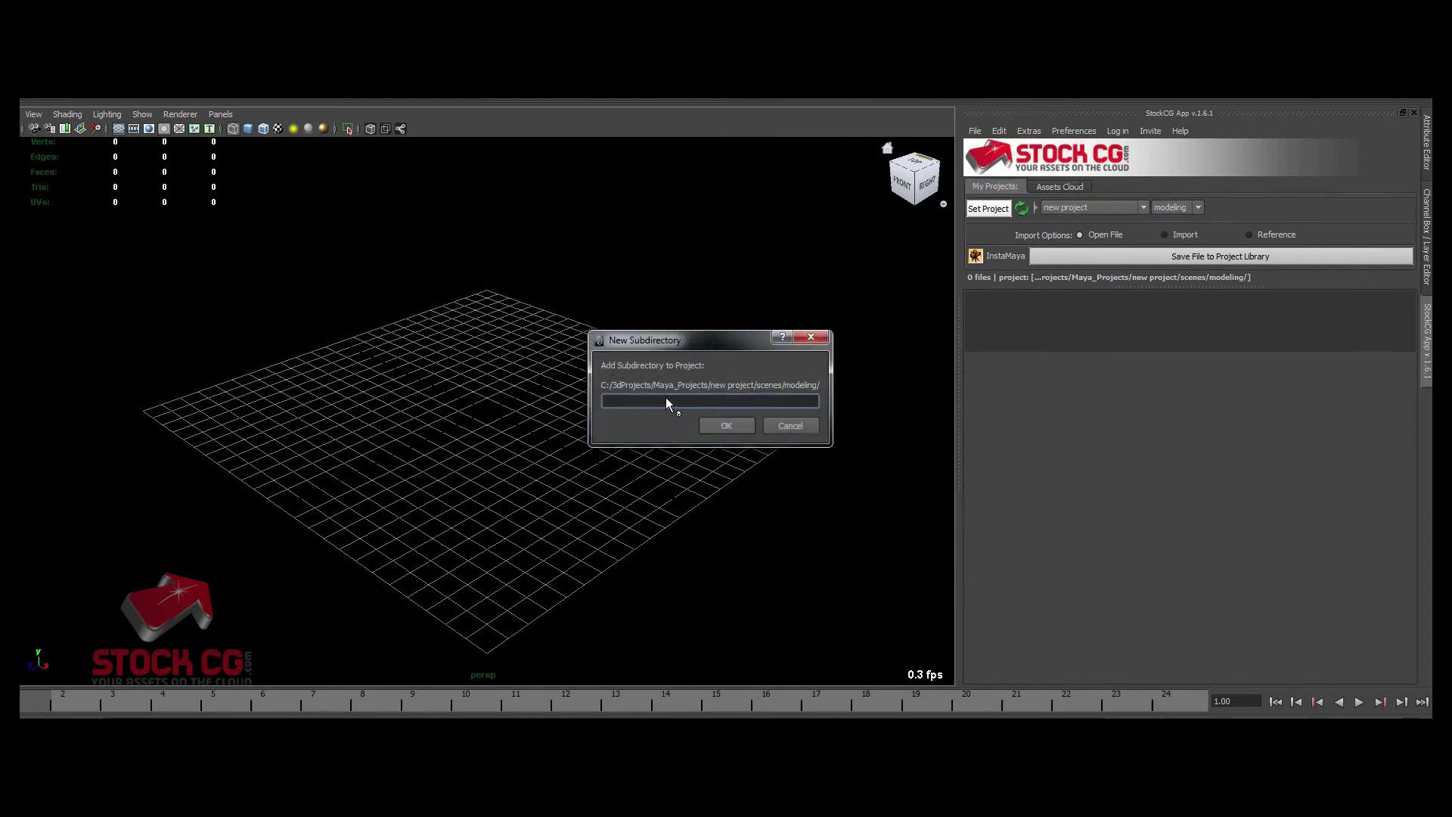
text(shot1)
key(Return)
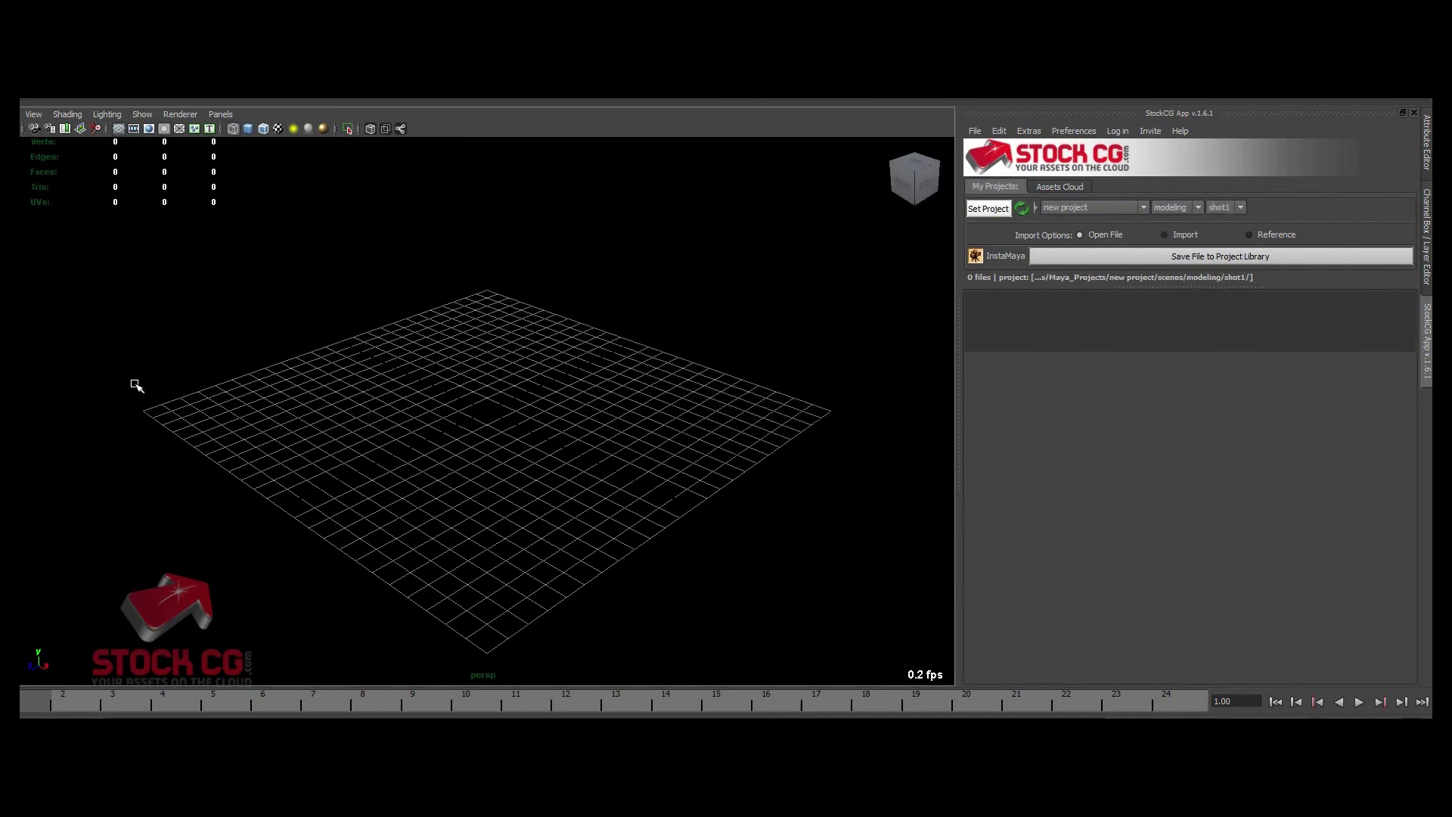
- Check the new project's directory structure across the modeling, rigging and Root levels, ending in modeling/shot1
click(1171, 207)
click(1172, 230)
click(1176, 211)
click(1179, 243)
click(1168, 209)
click(1168, 224)
click(1227, 208)
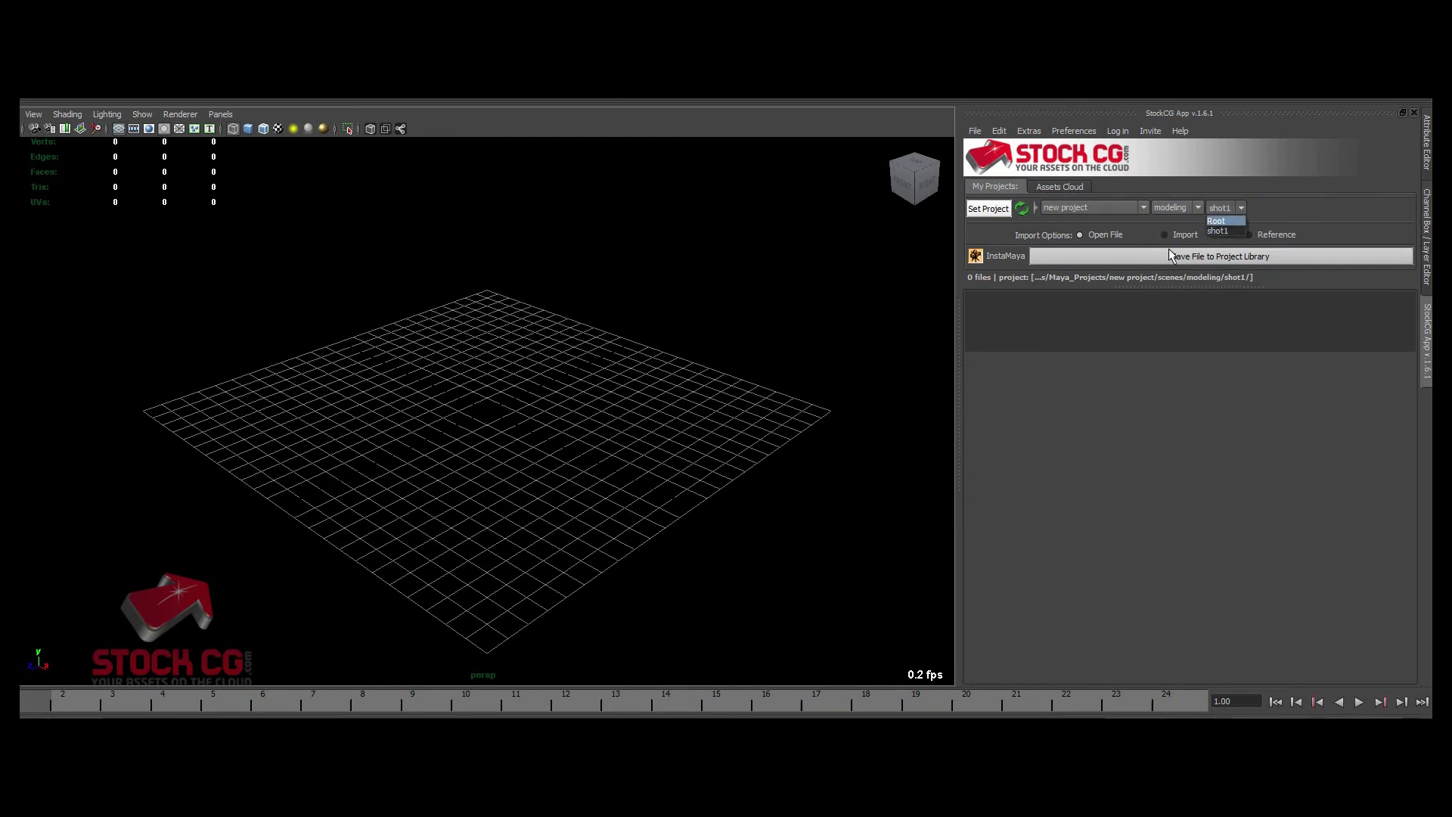
click(1189, 421)
- Create a polygon sphere at the centre of the grid and display it shaded
key(space)
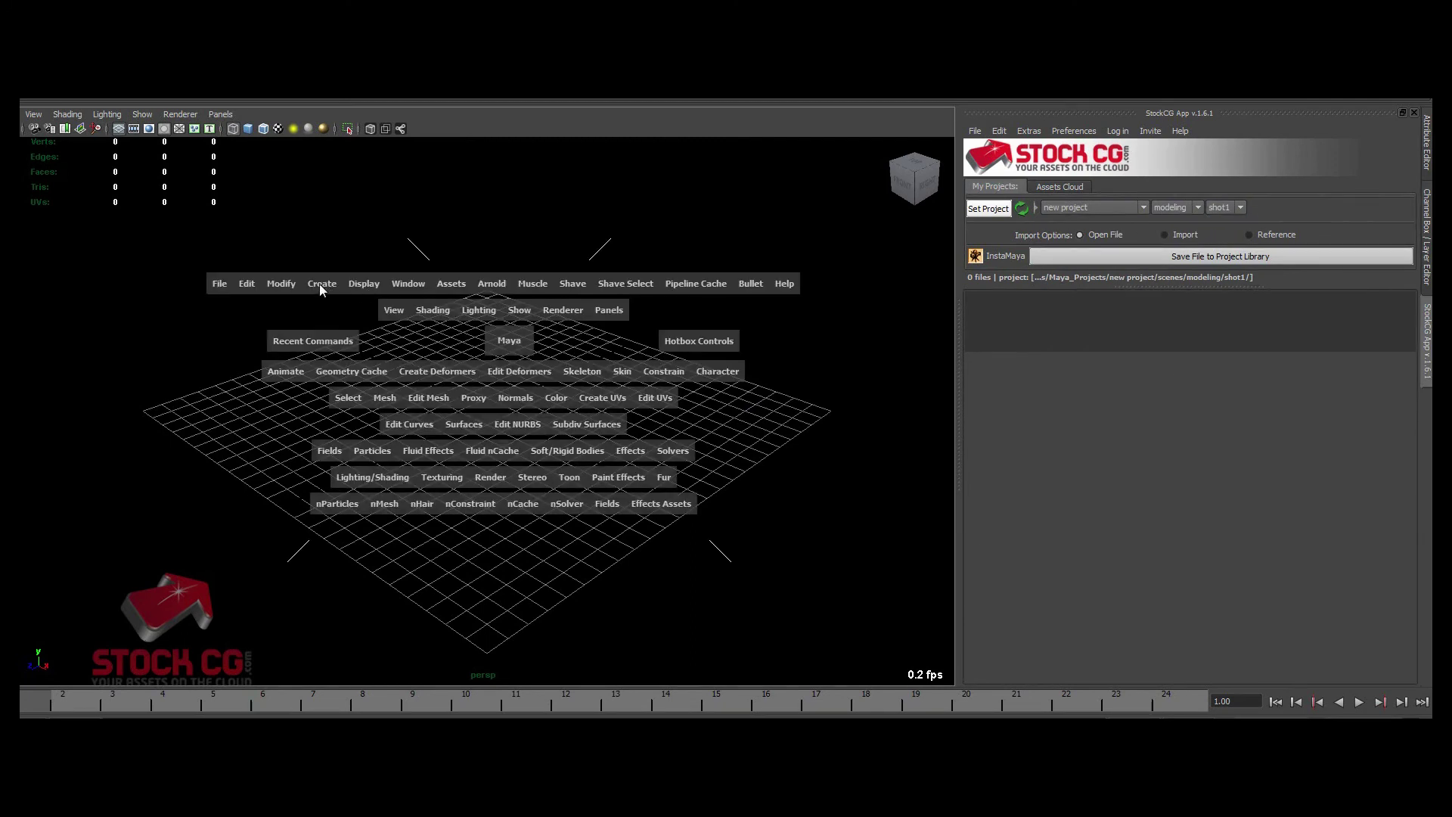
mouse_move(319, 283)
mouse_down()
mouse_move(390, 333)
mouse_move(661, 337)
mouse_up()
key(w)
mouse_move(576, 349)
alt+mouse_down()
mouse_move(638, 360)
mouse_move(673, 344)
alt+mouse_up()
scroll(635, 359, up, 3)
key(5)
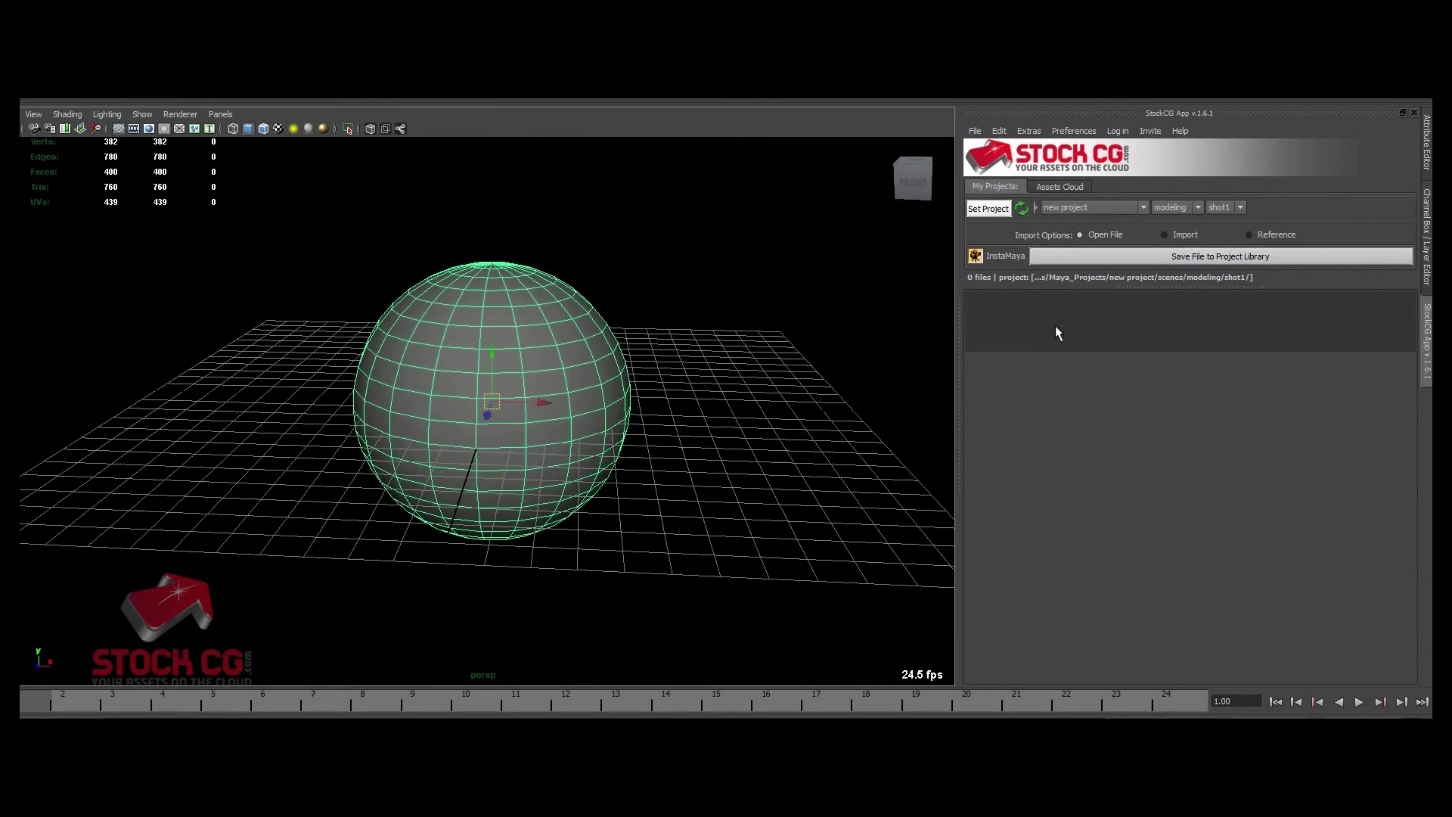
- Save the scene to the project library as "sphere" with the file note "plain sphere"
click(1184, 258)
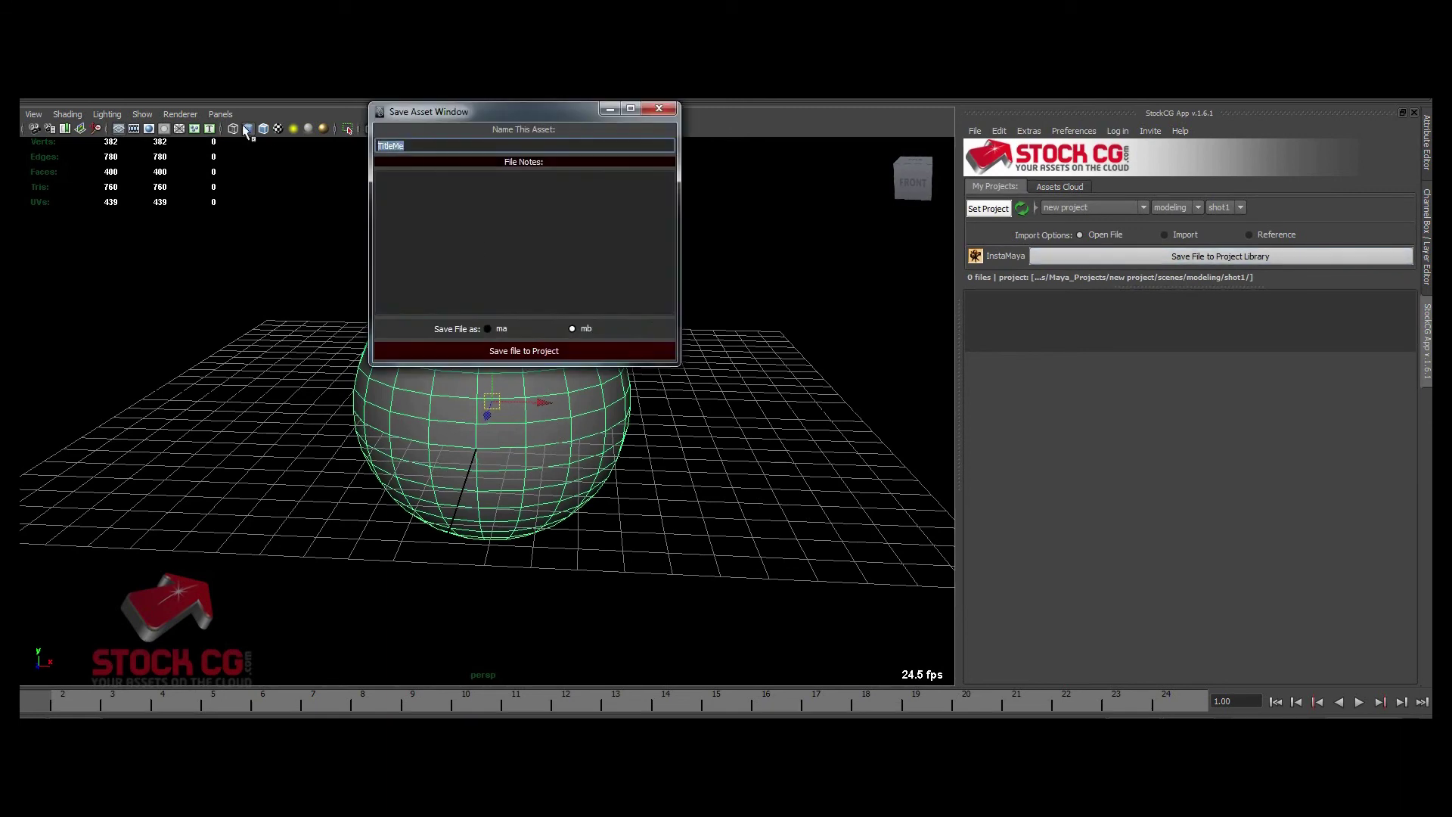
text(sphere)
key(Tab)
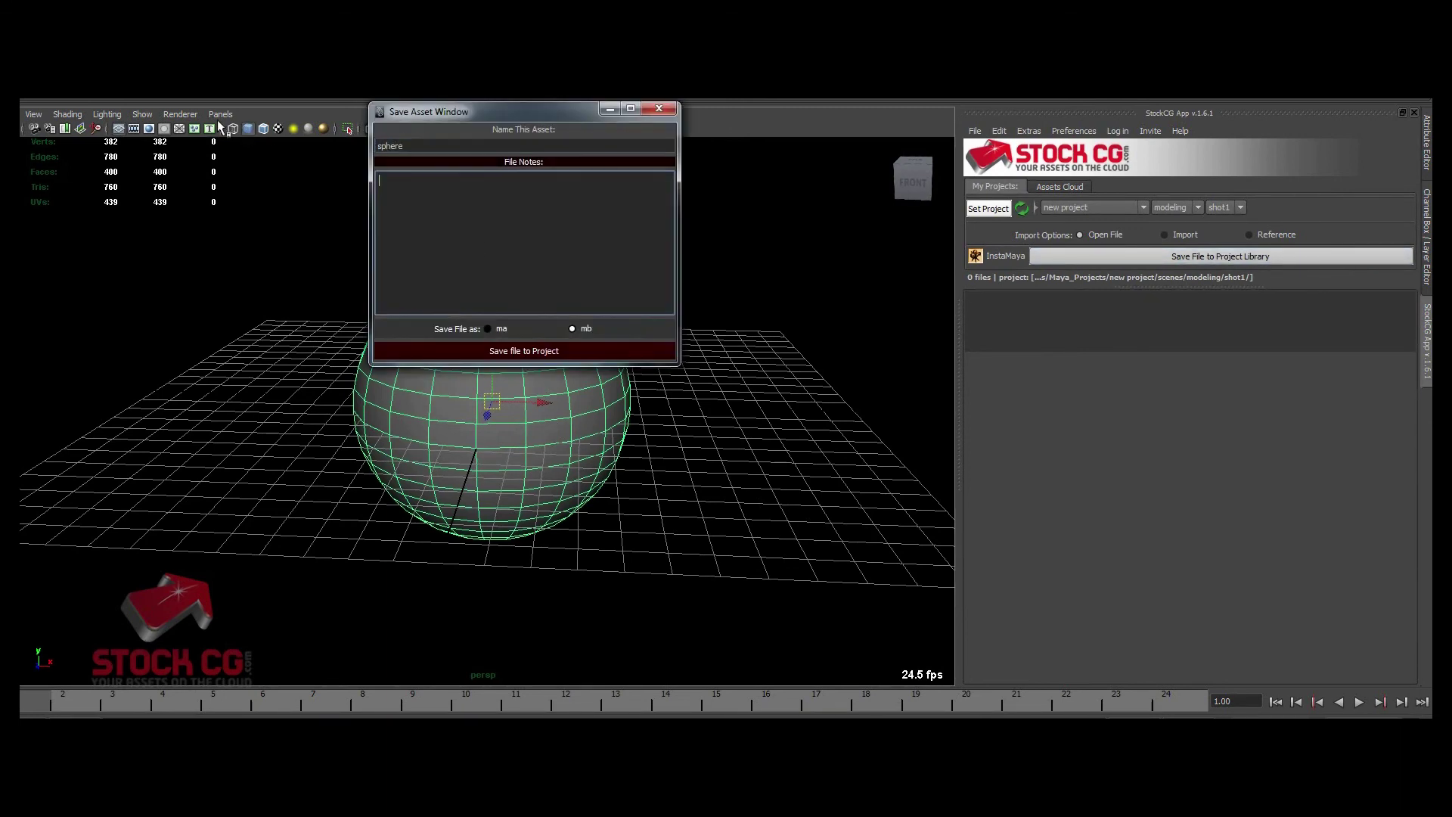
text([p)
text(lain sphere)
click(550, 350)
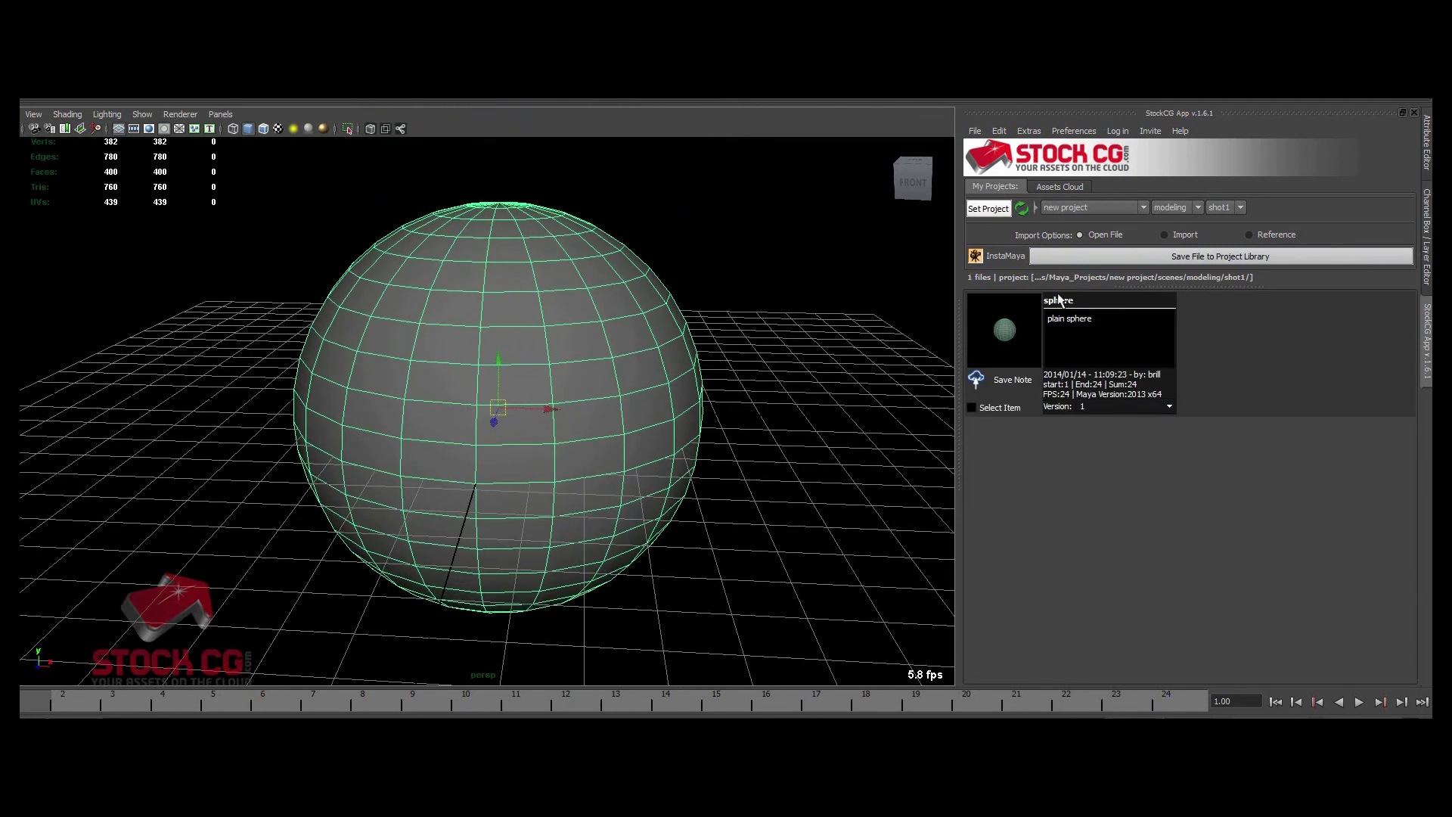
- Update the sphere asset's thumbnail from the closer view and deselect the sphere in the scene
right_click(1020, 331)
mouse_move(1082, 338)
click(1181, 340)
click(818, 403)
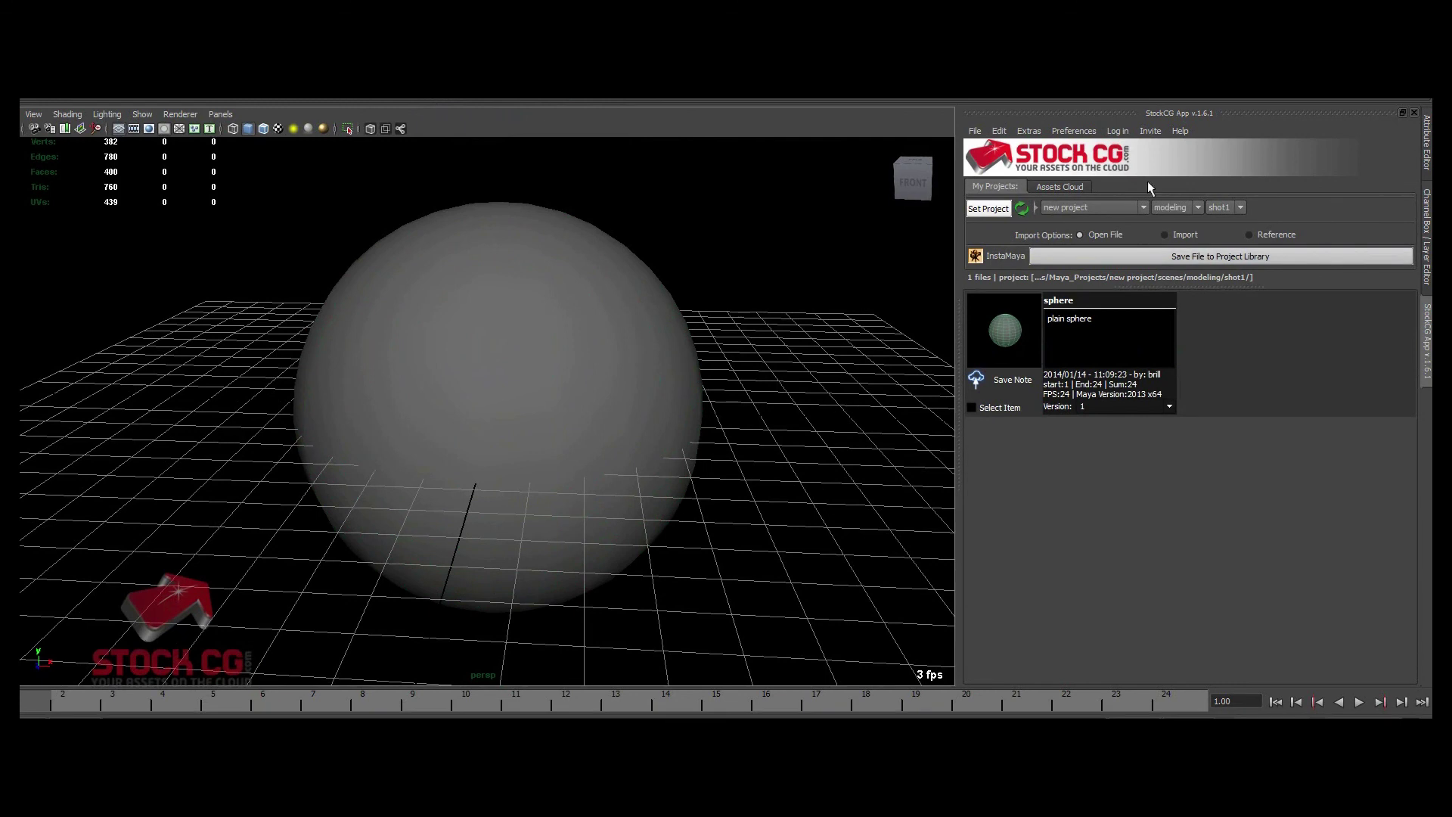
- Open the list of available projects to look for another project
click(1080, 210)
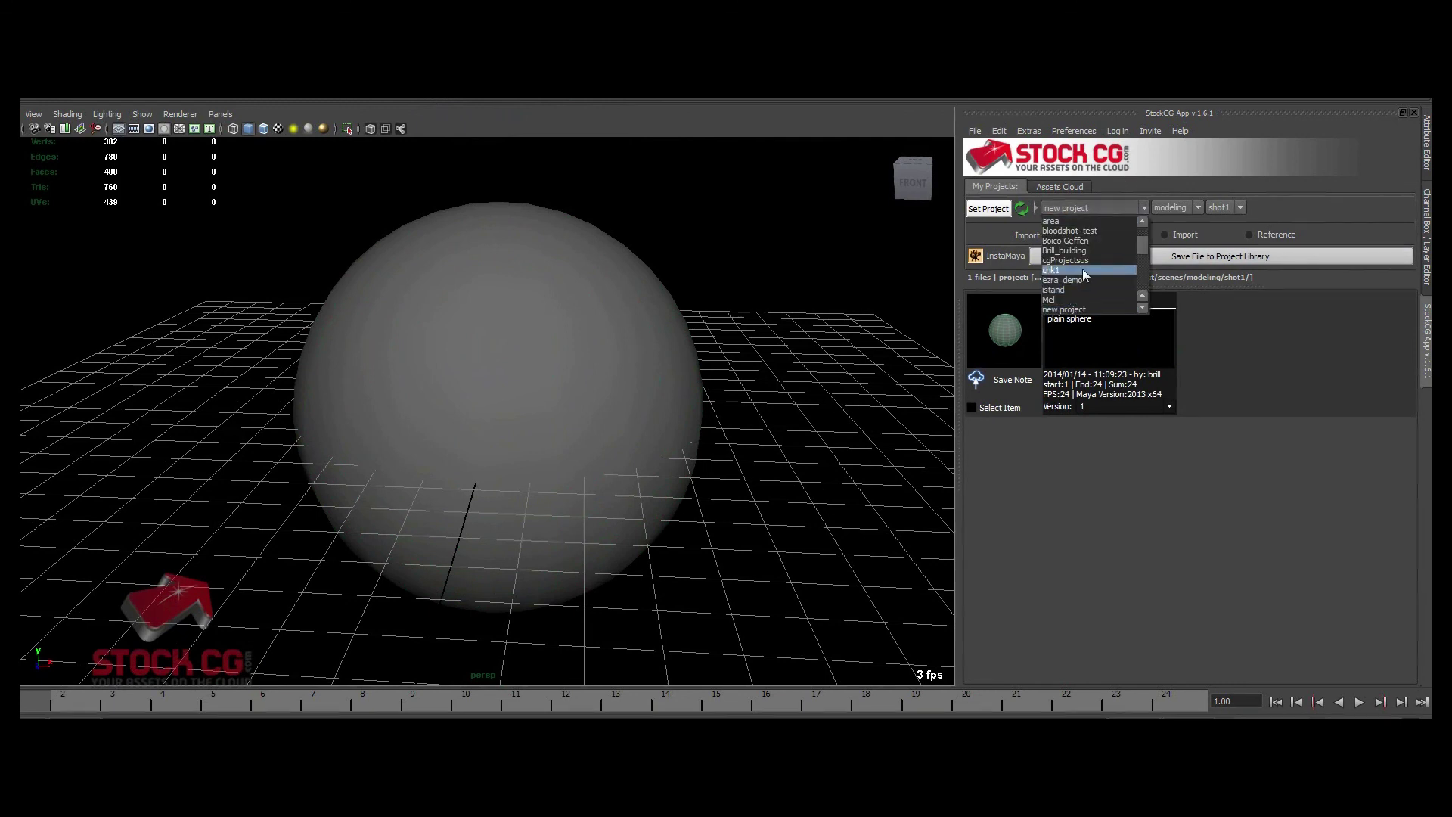